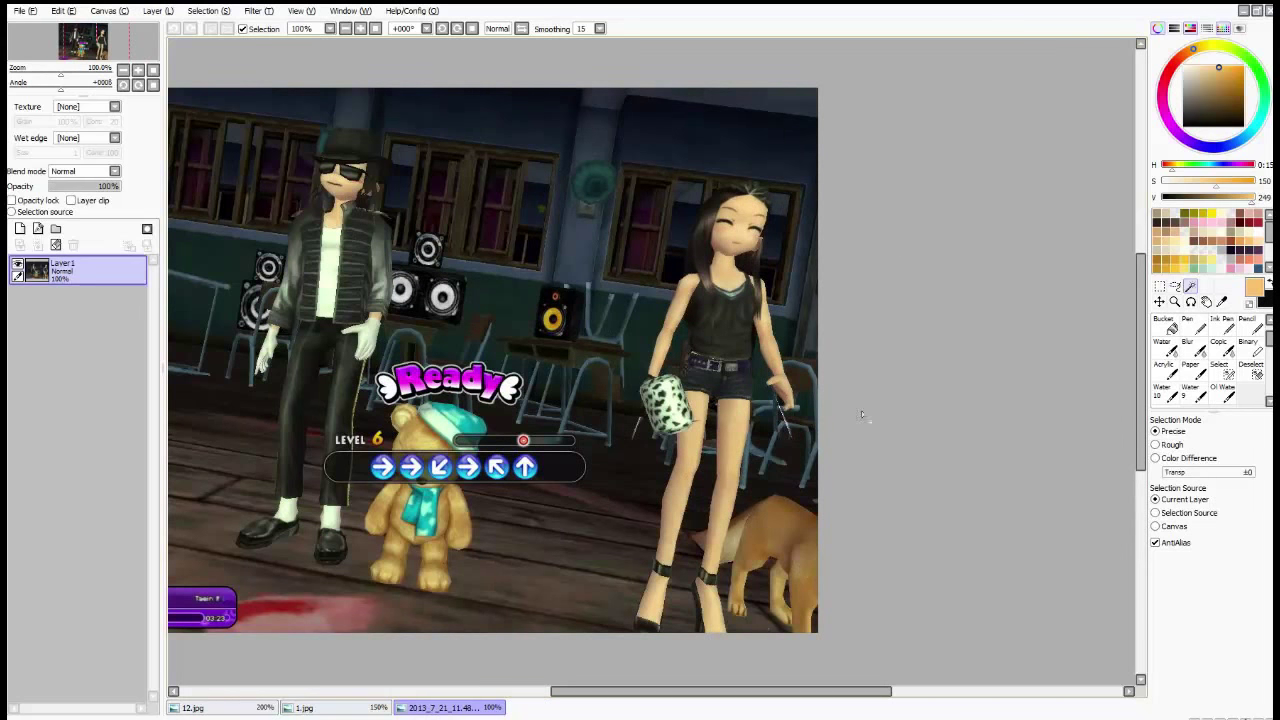
Step: Zoom out on the opened game screenshot of the dancing characters, teddy bear and dog
scroll(597, 147, down, 1)
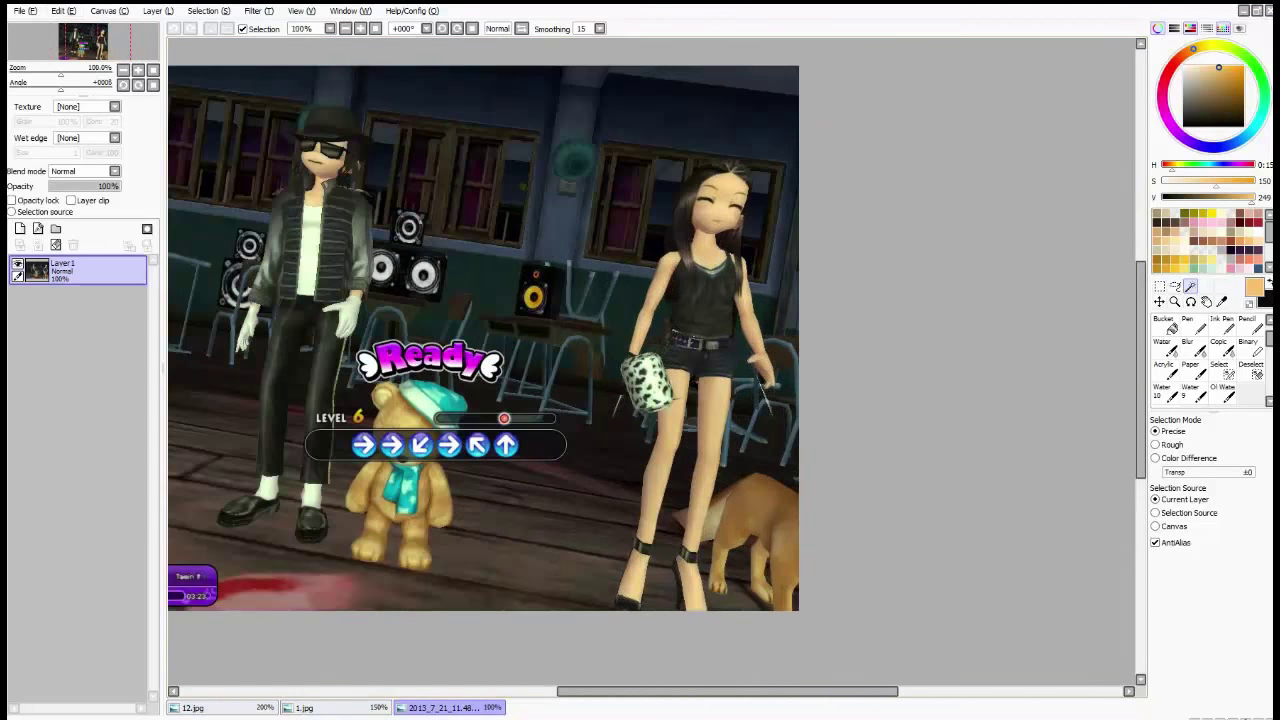
Step: Add a new vector layer, Vector1, above the screenshot and pick the Curve tool
click(19, 10)
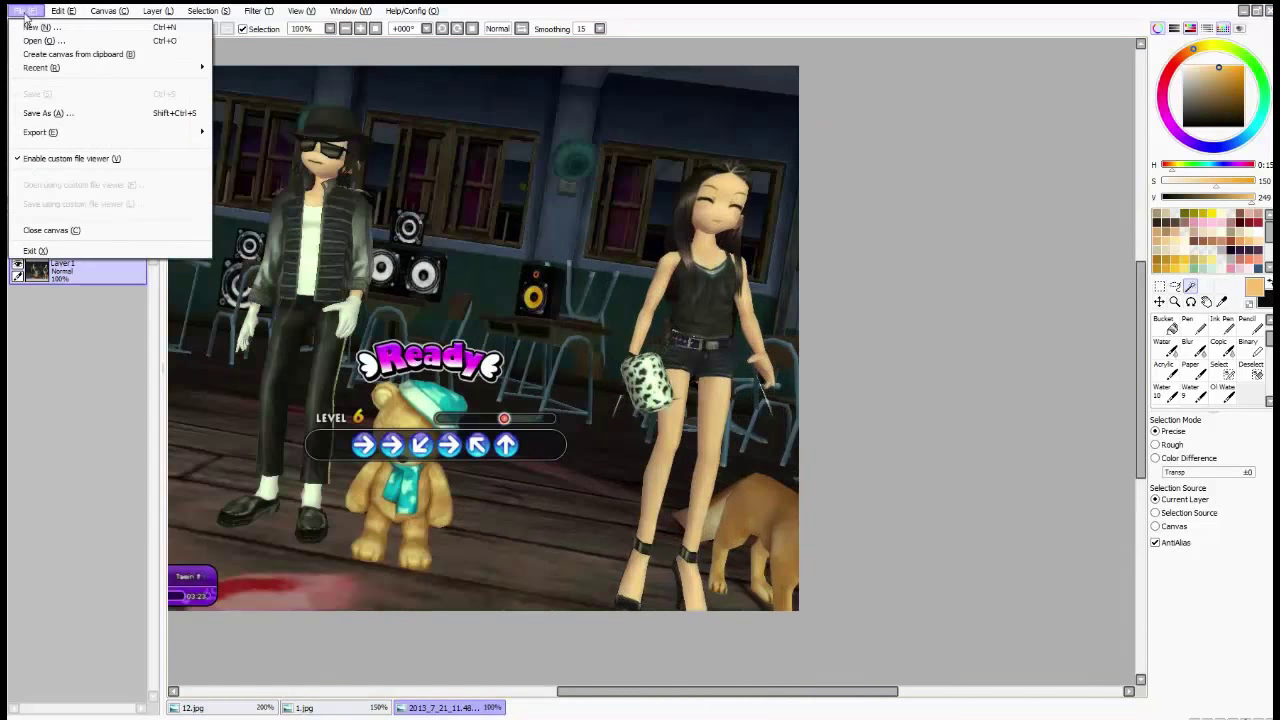
scroll(841, 194, down, 2)
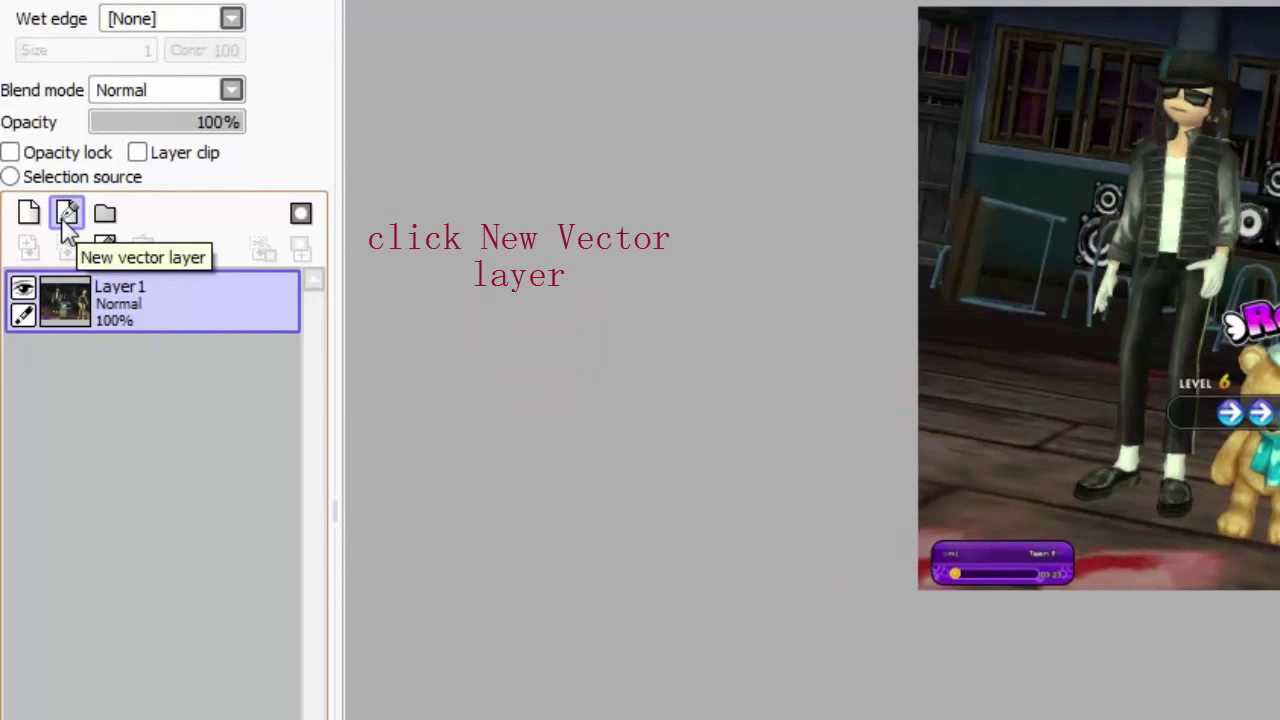
click(66, 214)
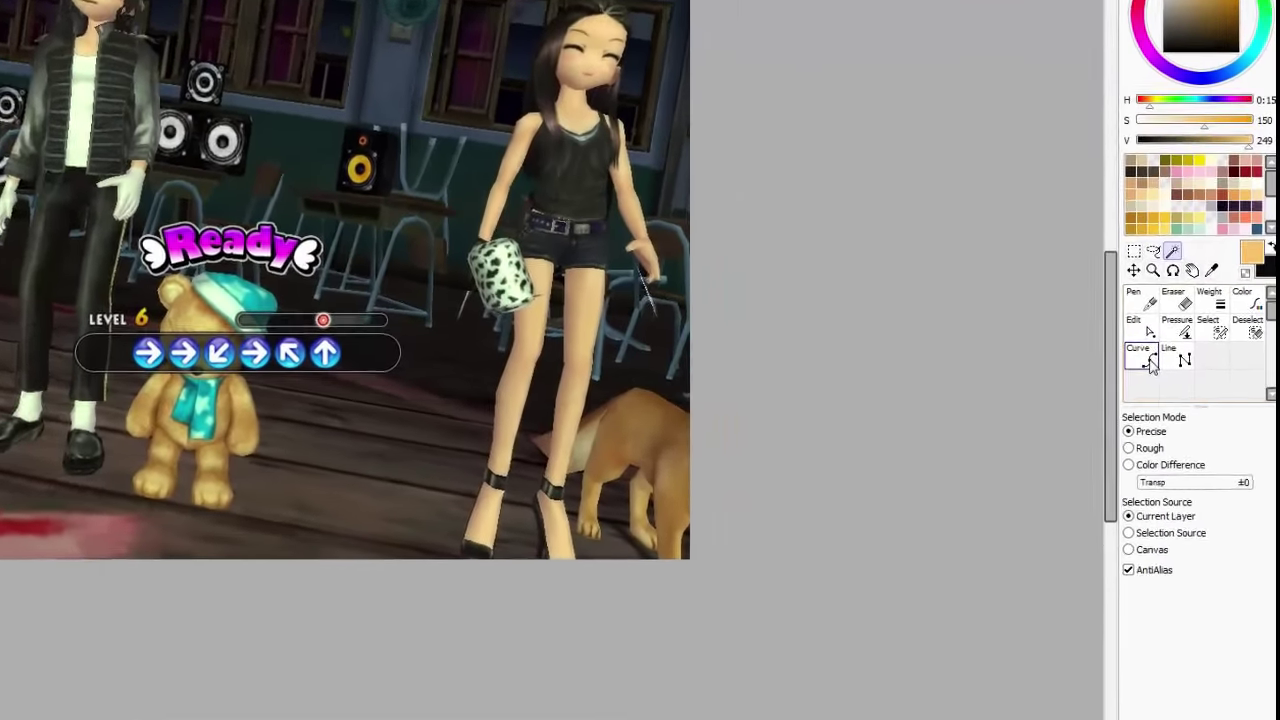
click(1117, 352)
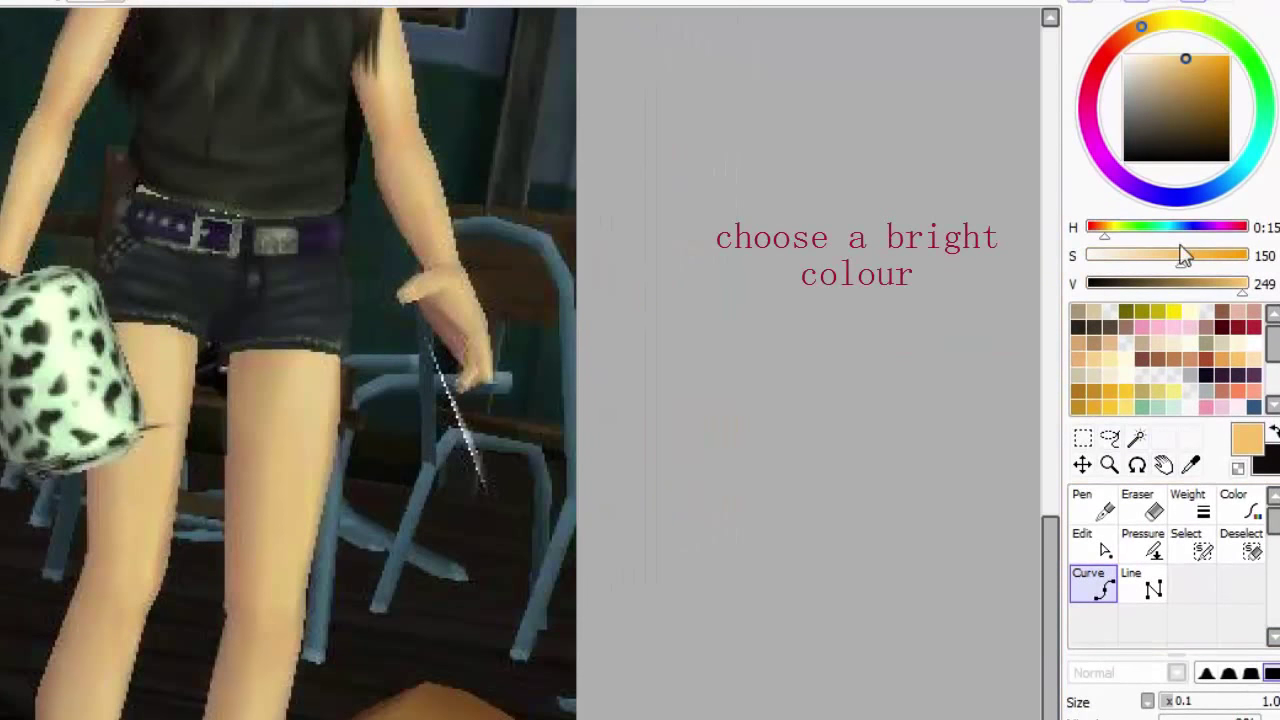
Step: Lower the saturation to 106 and shift the hue to yellow for a pale yellow colour
drag(1183, 255, 1154, 256)
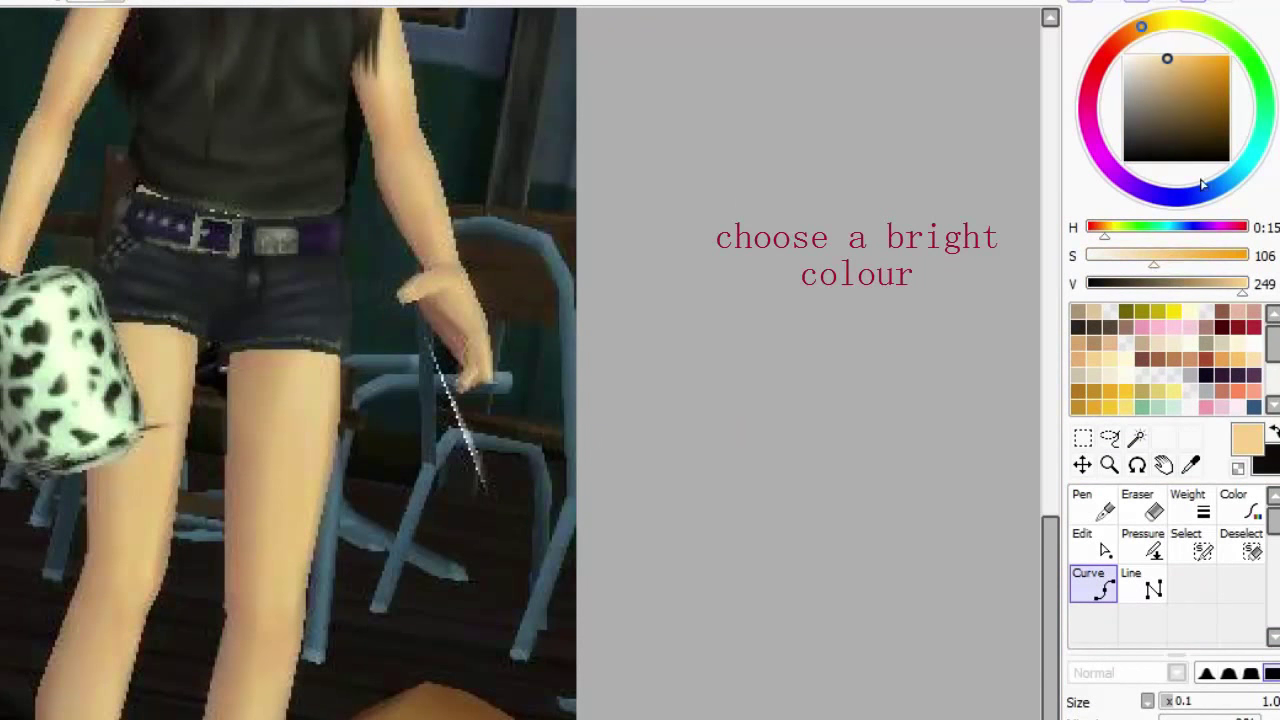
click(1181, 30)
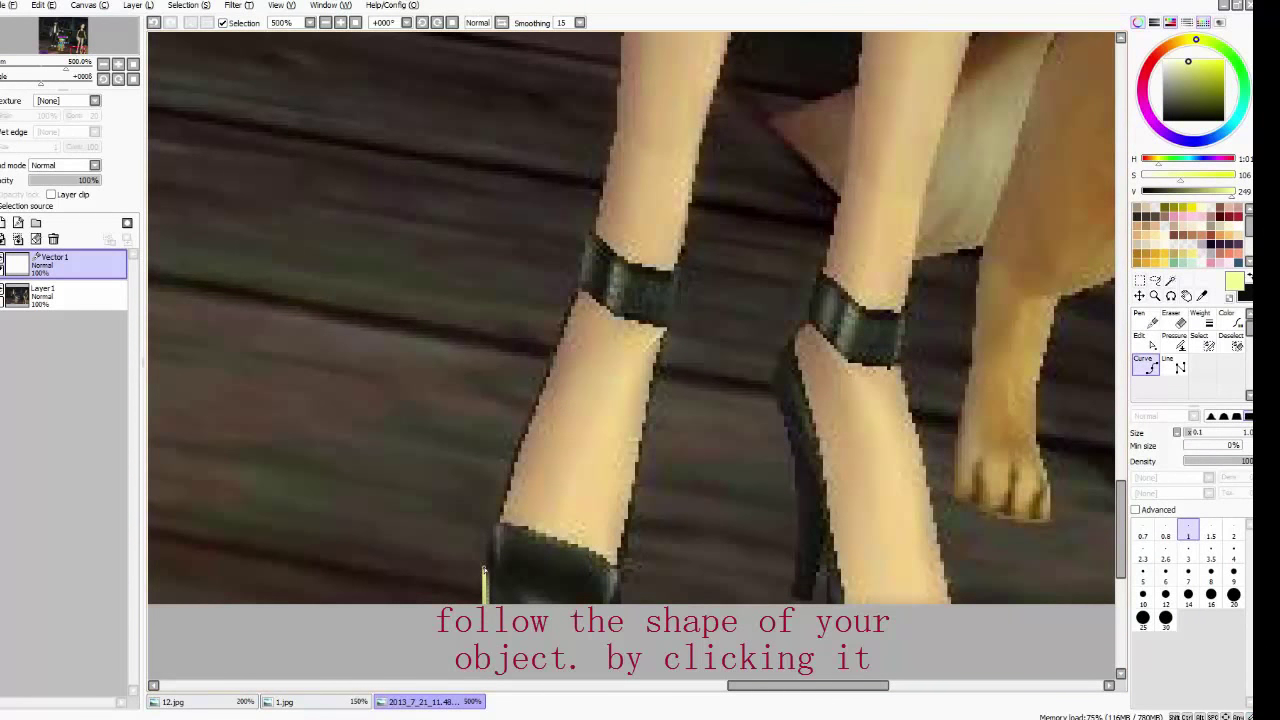
Step: Place yellow curve points along the girl's edge from her left shoe down the other leg
click(490, 515)
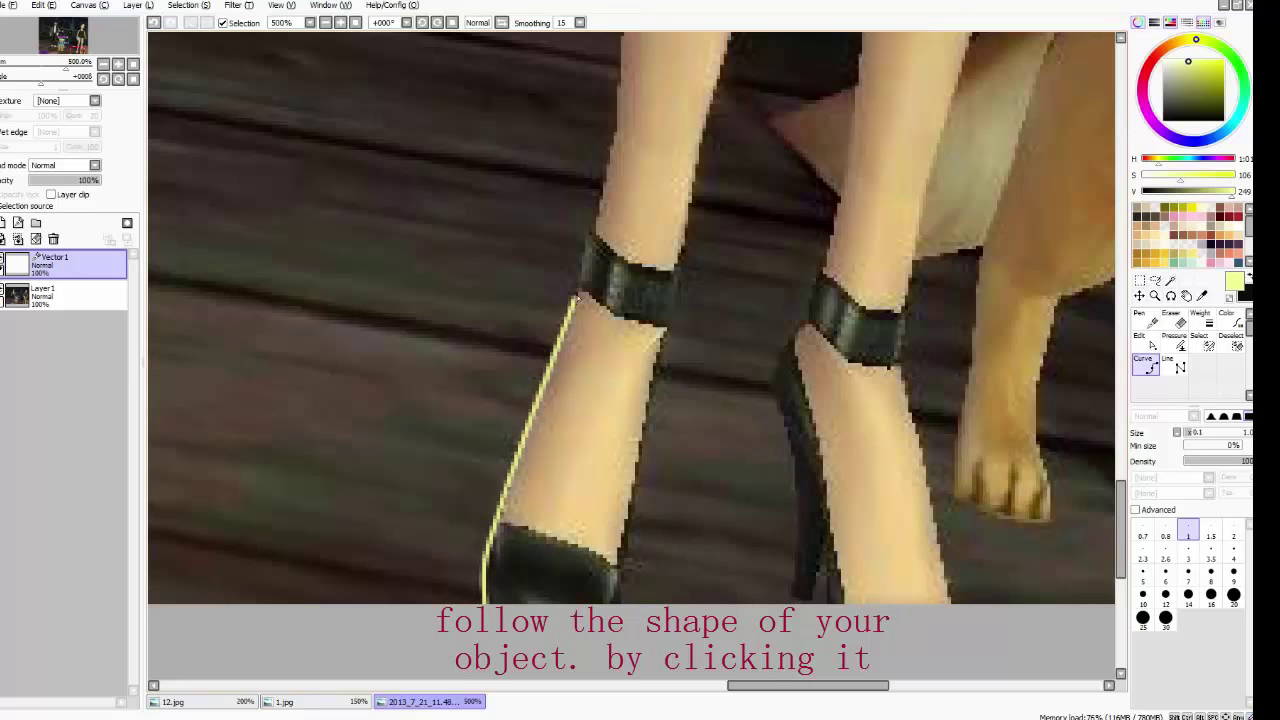
click(576, 298)
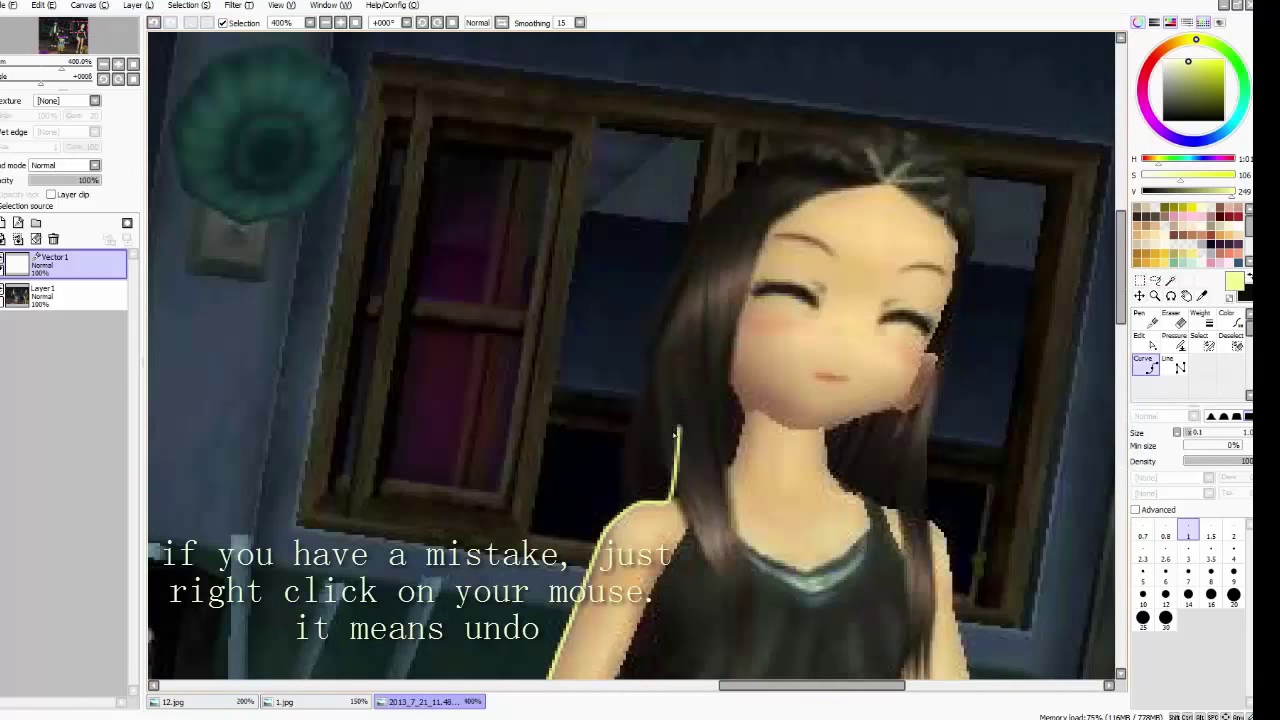
right_click(674, 434)
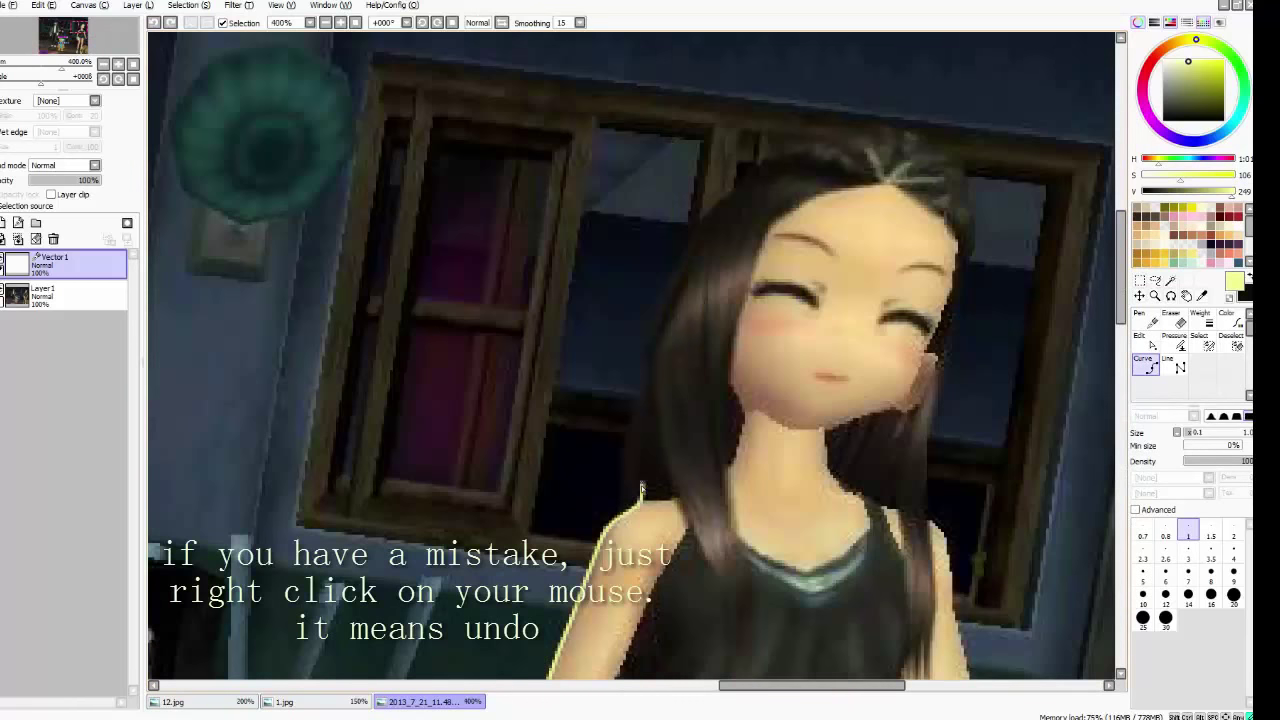
click(612, 516)
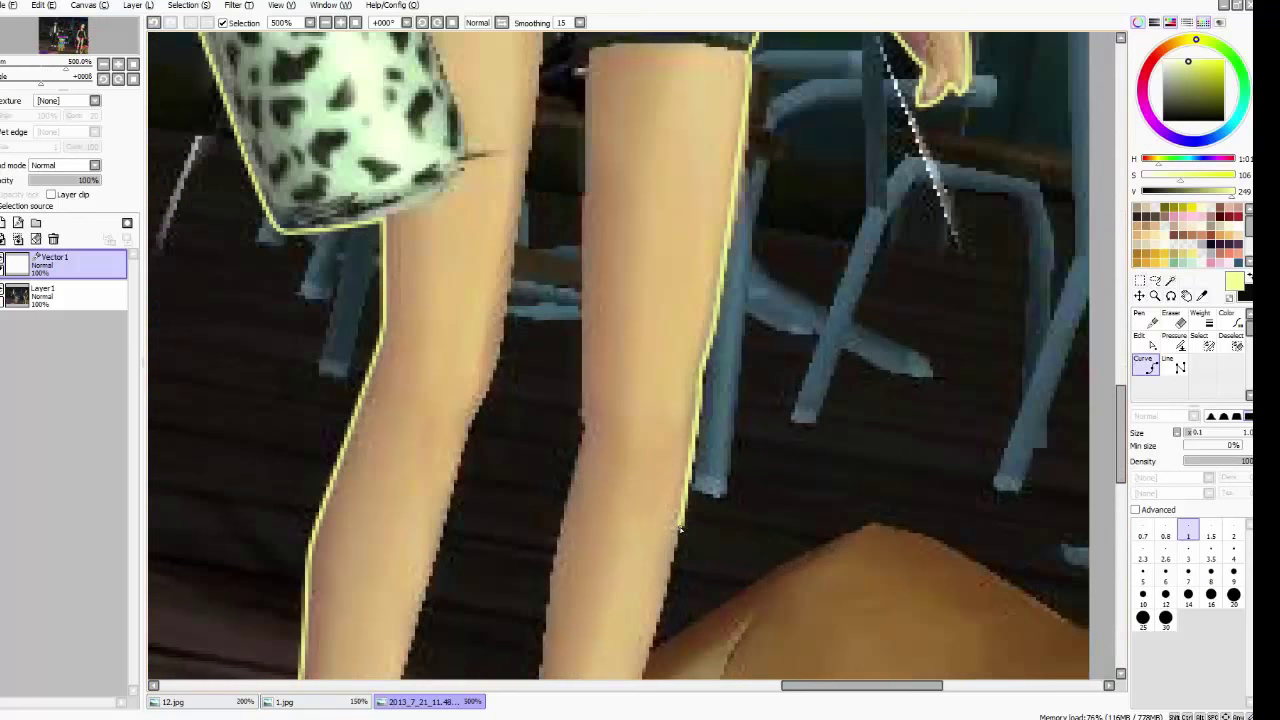
click(665, 592)
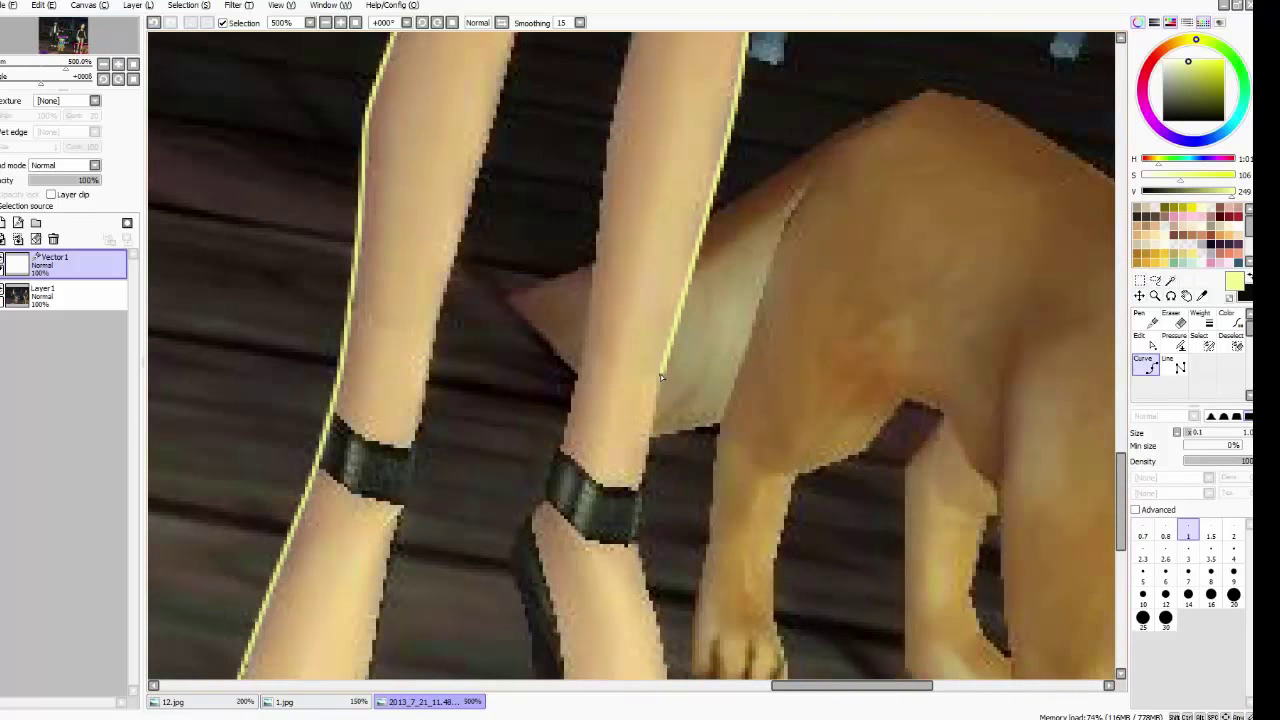
click(660, 374)
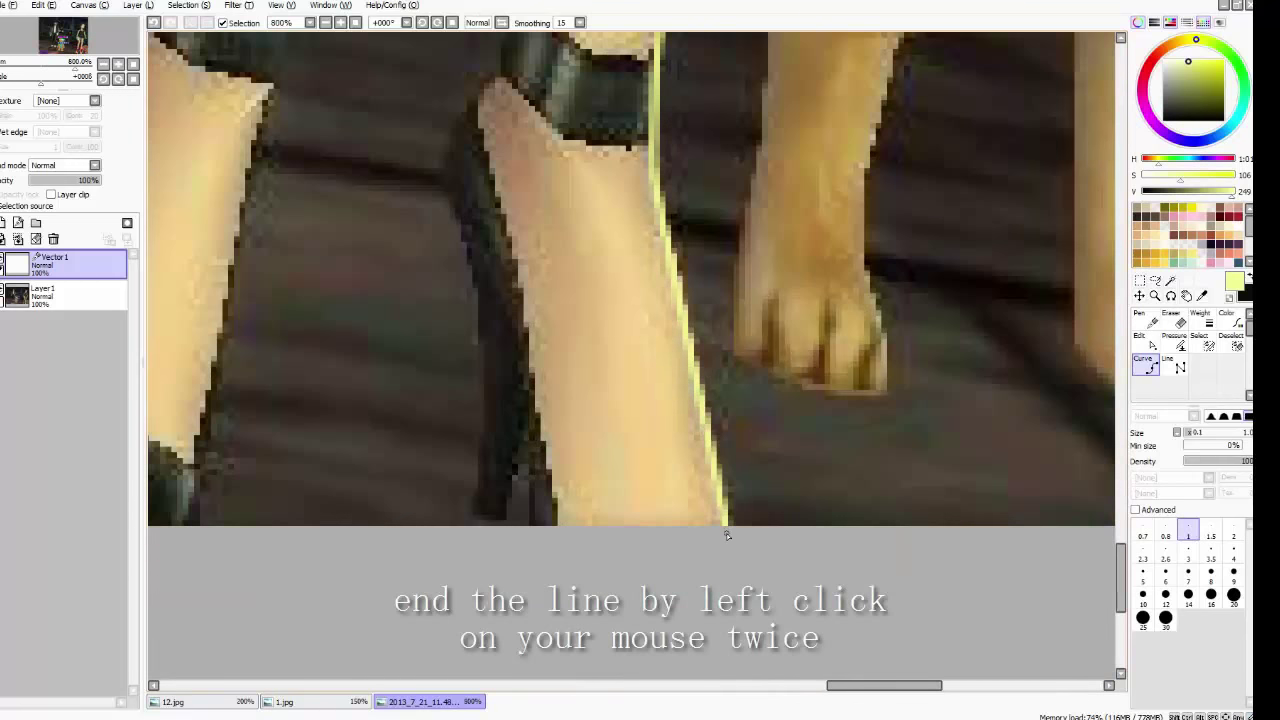
Step: End the outline curve at the canvas bottom and add a sharp corner at the heel tip
double_click(725, 508)
scroll(565, 558, up, 2)
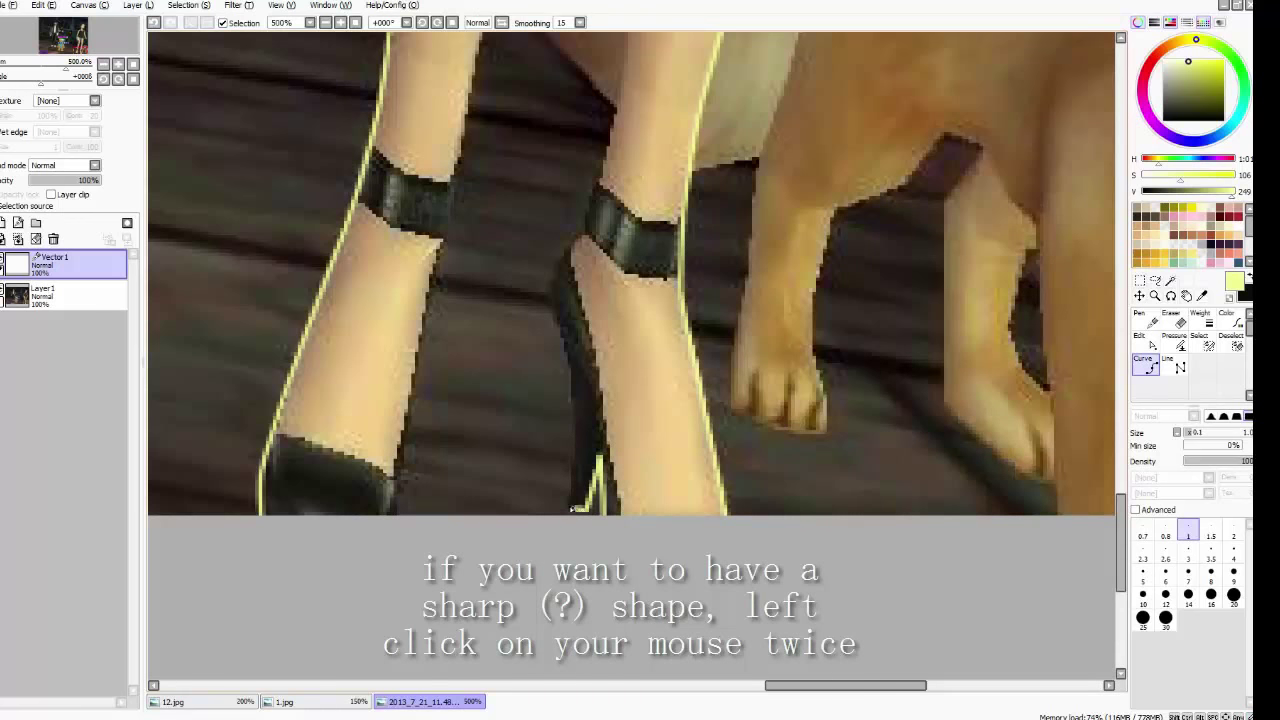
double_click(569, 501)
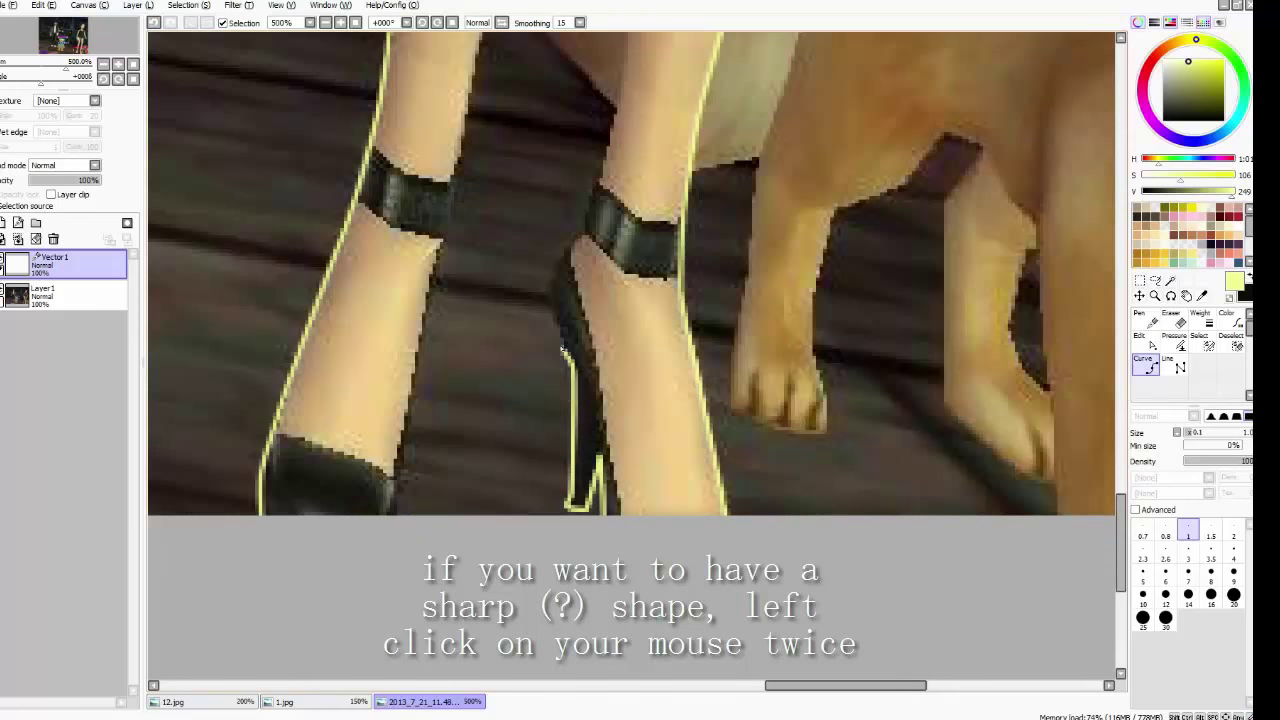
Step: Trace a new curve along the bag, belt and the gap between arm and torso
scroll(601, 511, left, 3)
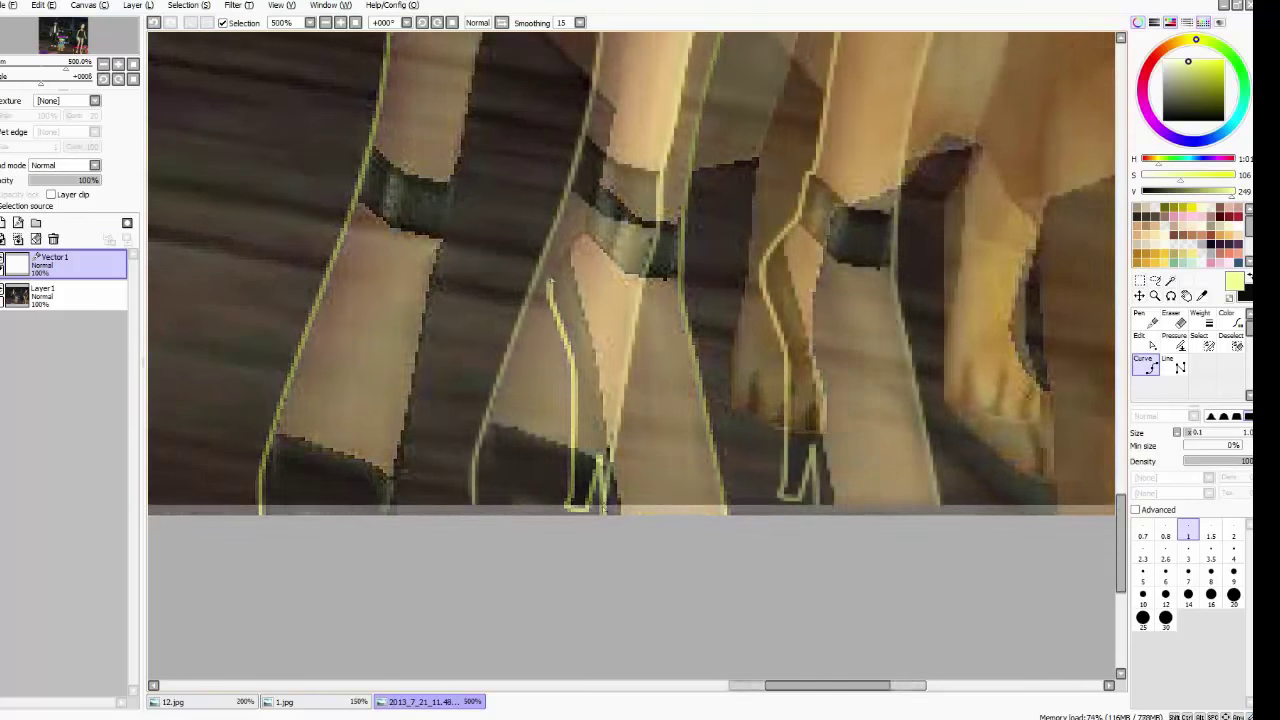
scroll(601, 511, down, 4)
scroll(590, 450, up, 1)
scroll(585, 420, up, 1)
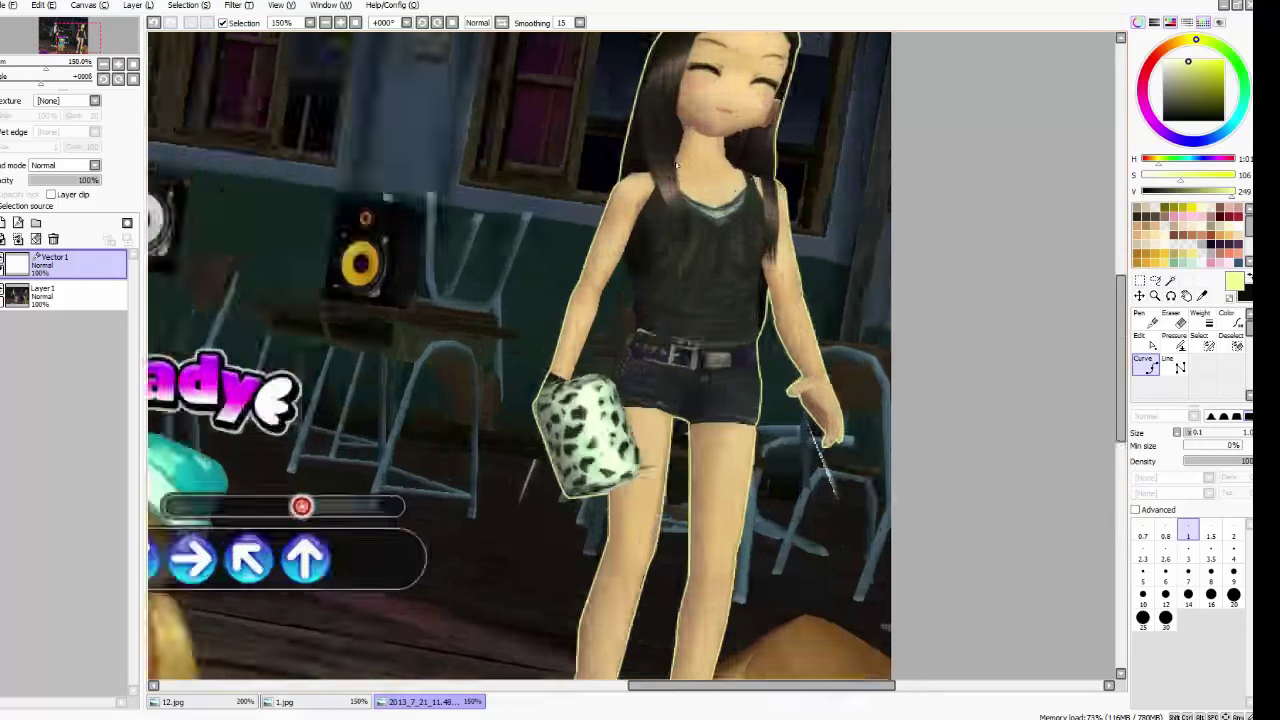
scroll(579, 392, up, 1)
scroll(579, 392, up, 2)
click(490, 558)
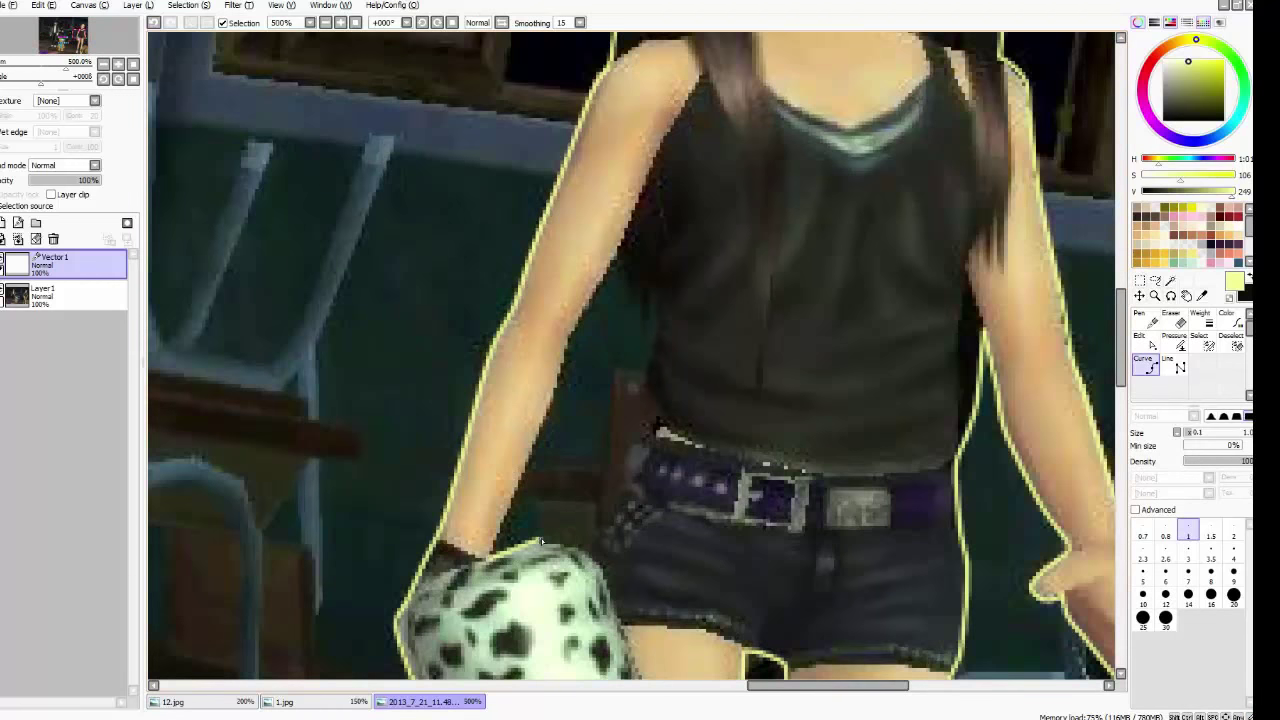
click(540, 545)
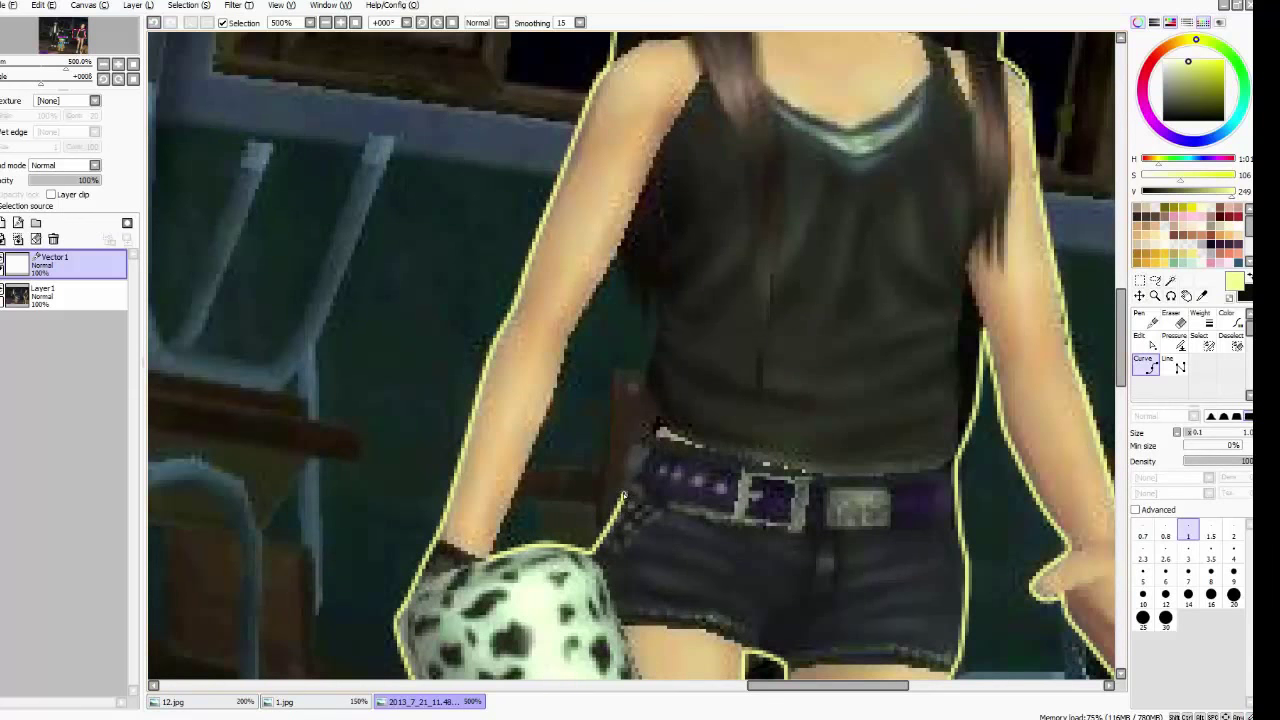
click(631, 486)
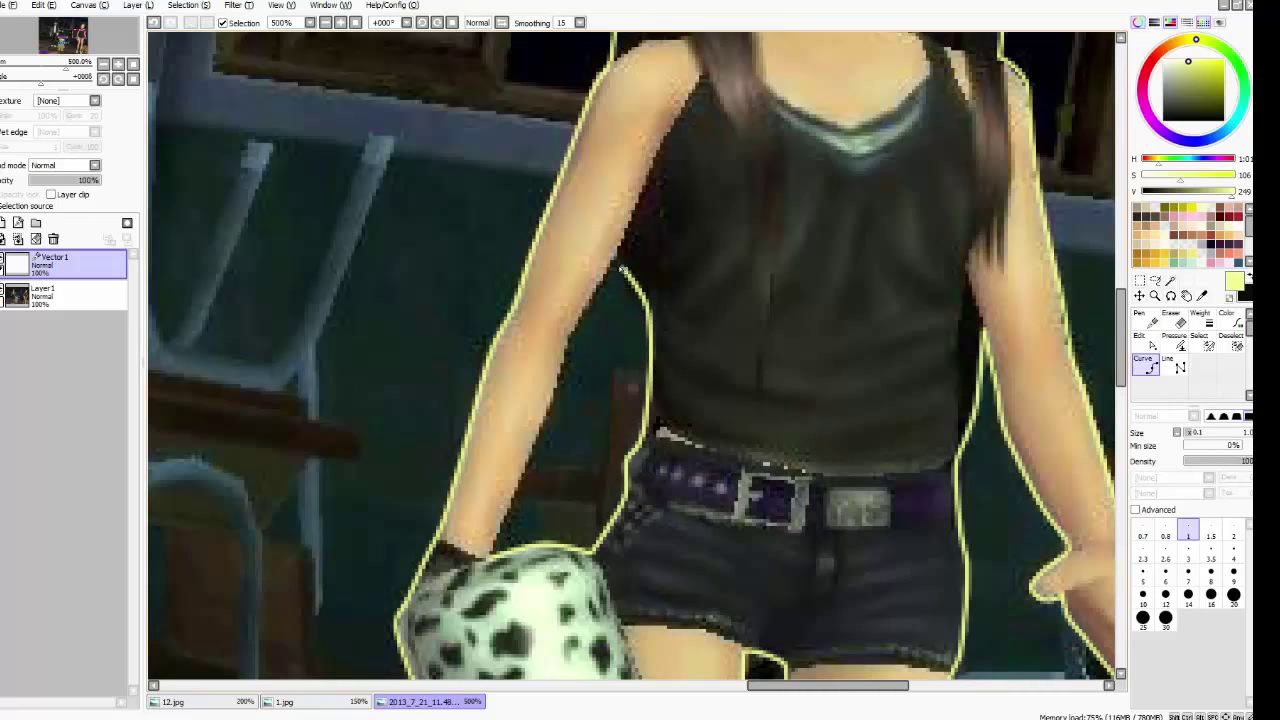
click(615, 262)
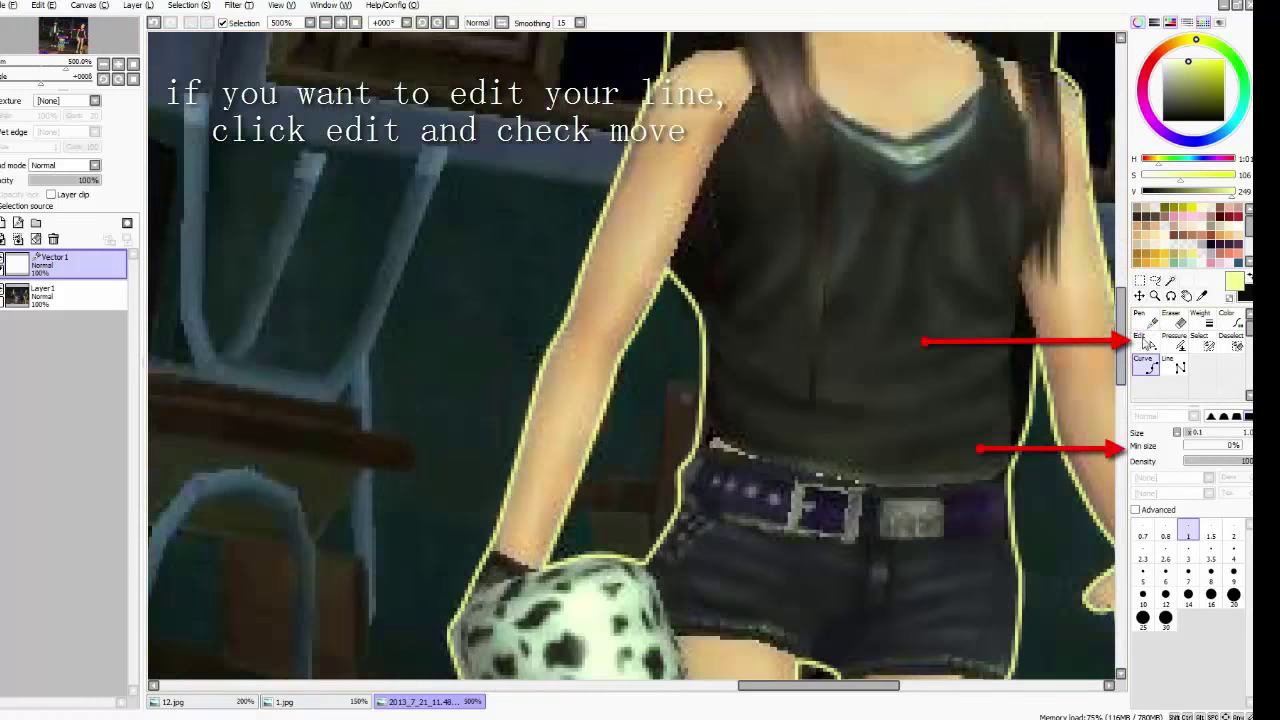
click(1141, 338)
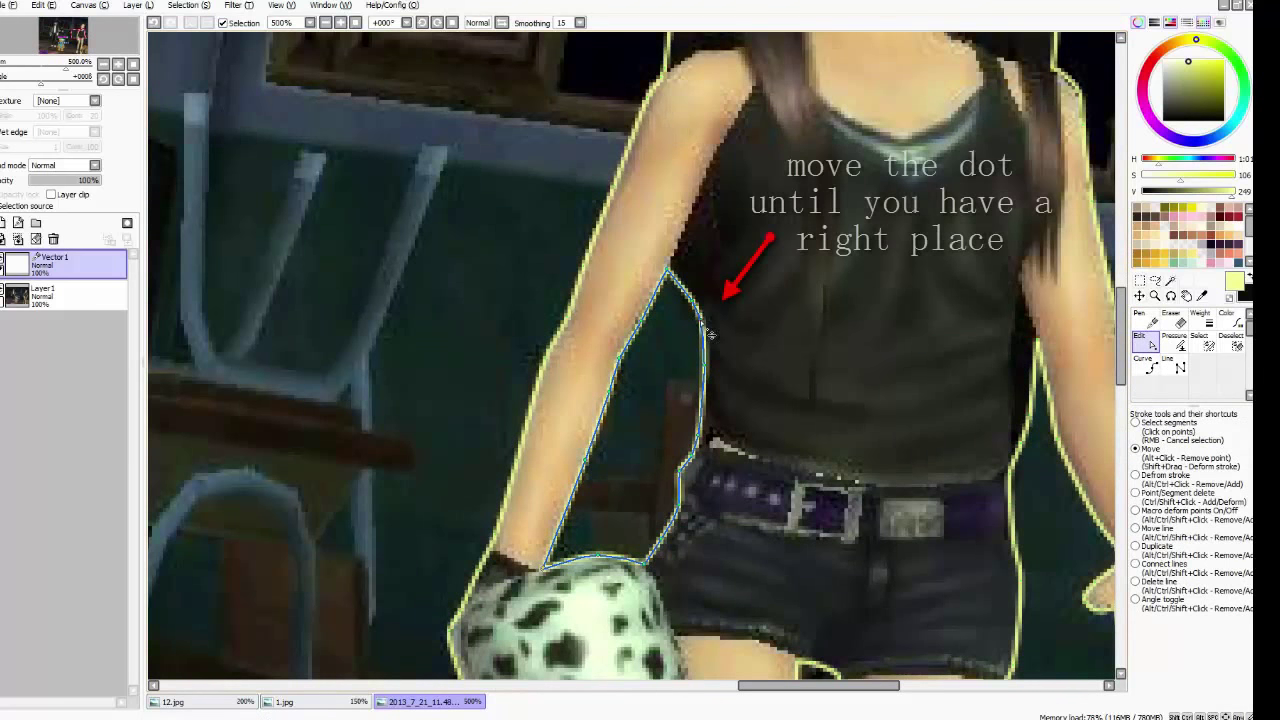
drag(711, 328, 702, 312)
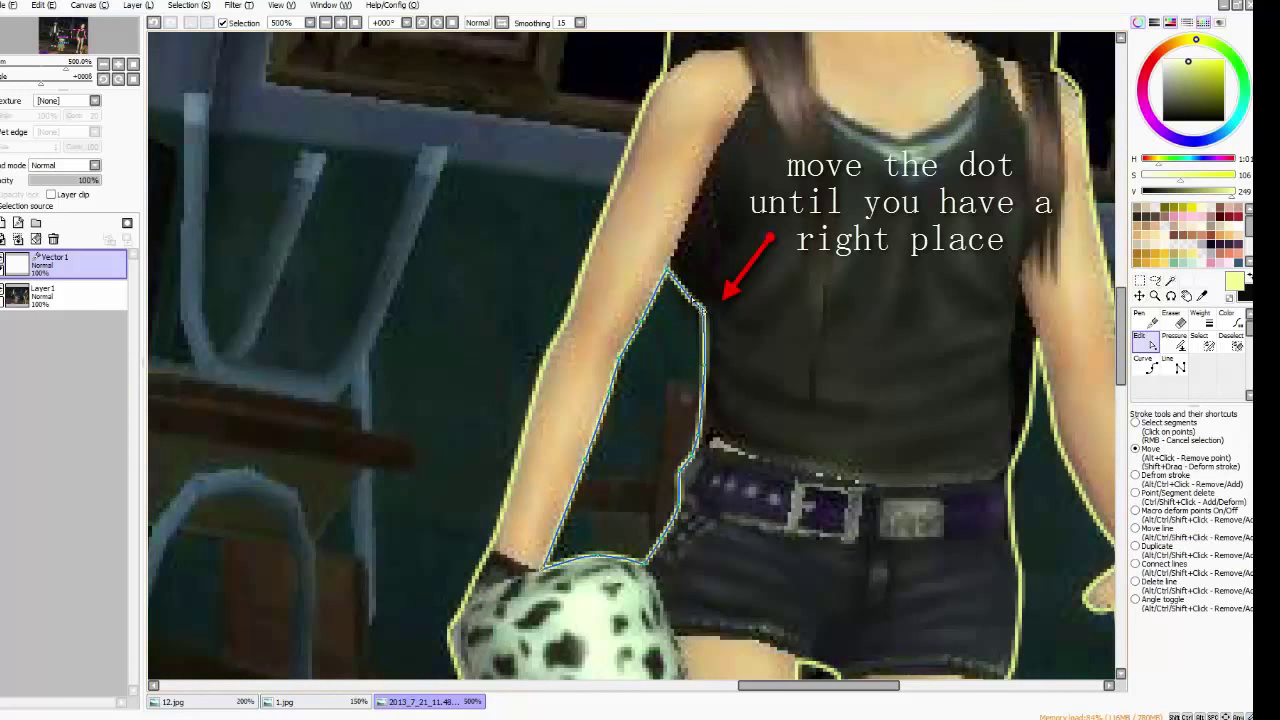
scroll(702, 310, down, 2)
scroll(702, 310, down, 1)
scroll(702, 310, down, 1)
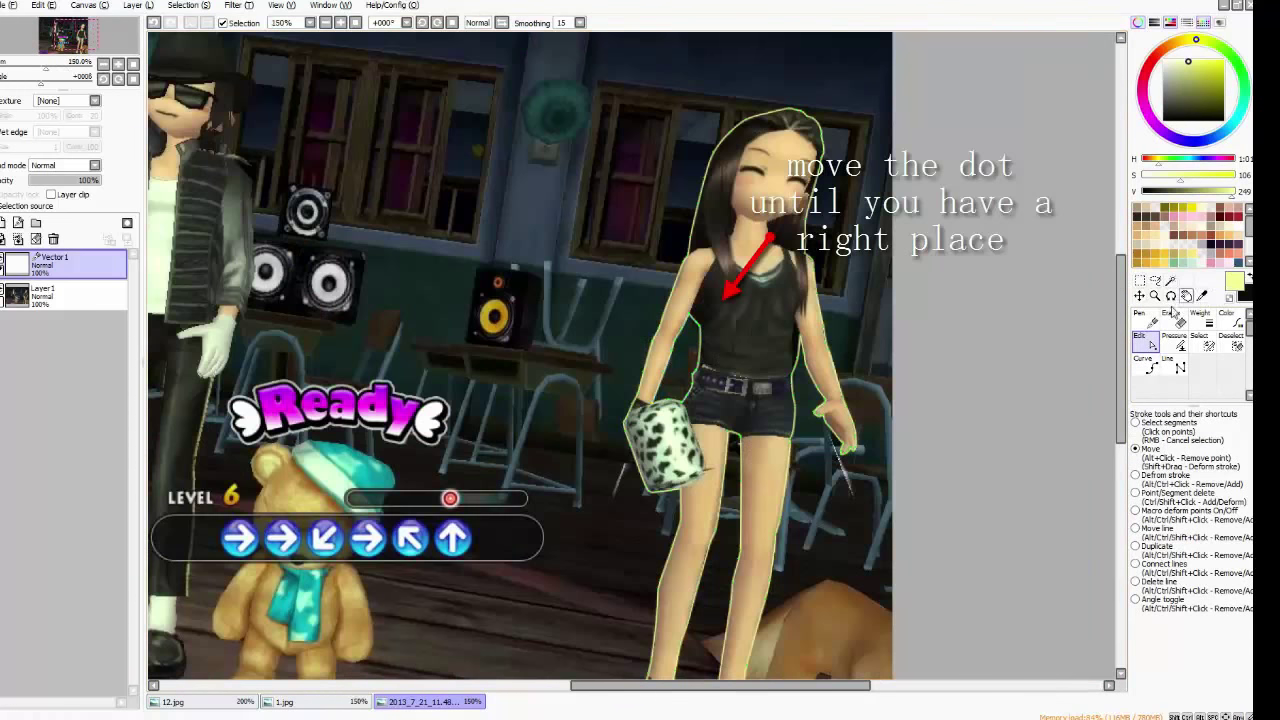
click(1142, 318)
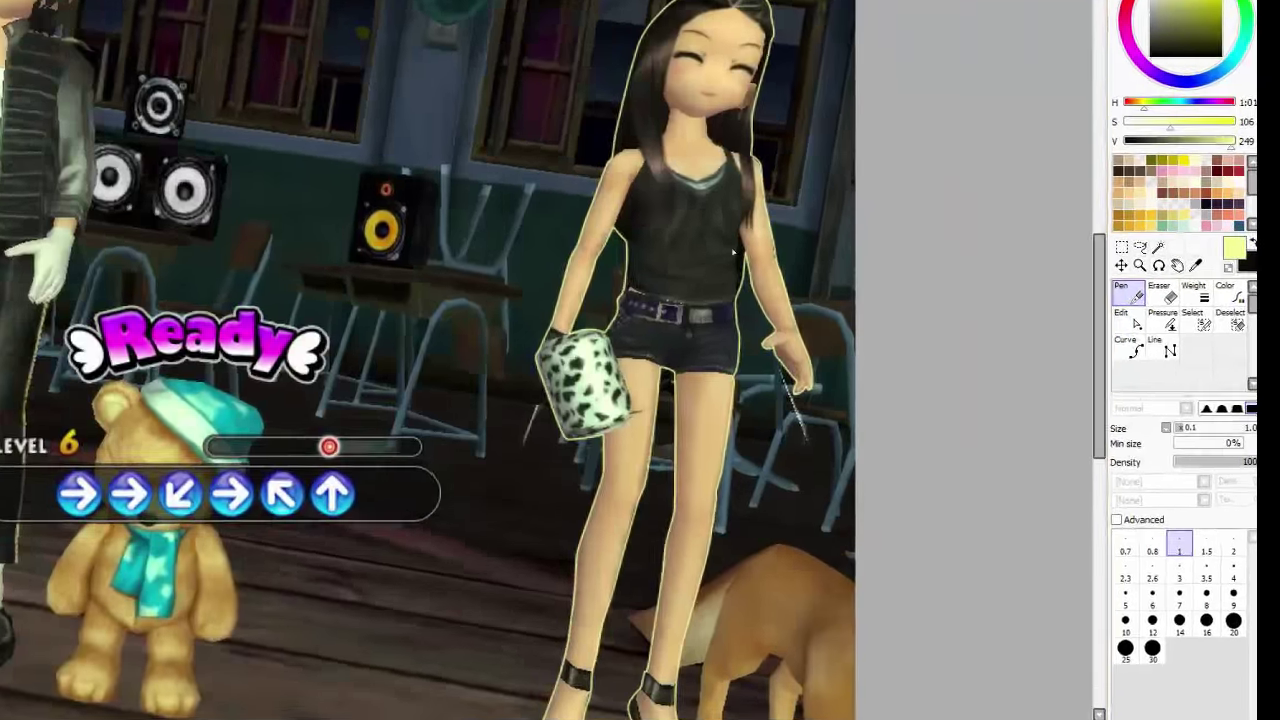
Step: Thin the traced yellow outline strokes to a 0.7 line weight with the Weight tool
click(1152, 125)
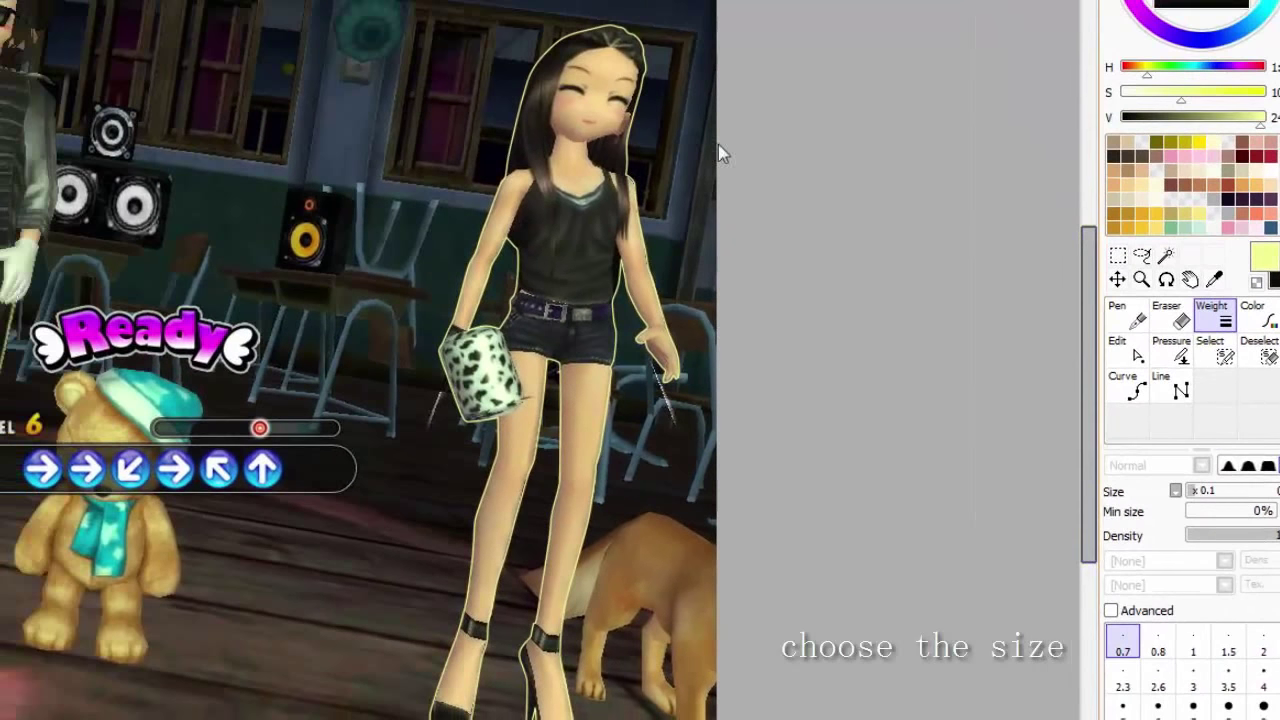
scroll(677, 104, up, 1)
scroll(650, 120, up, 1)
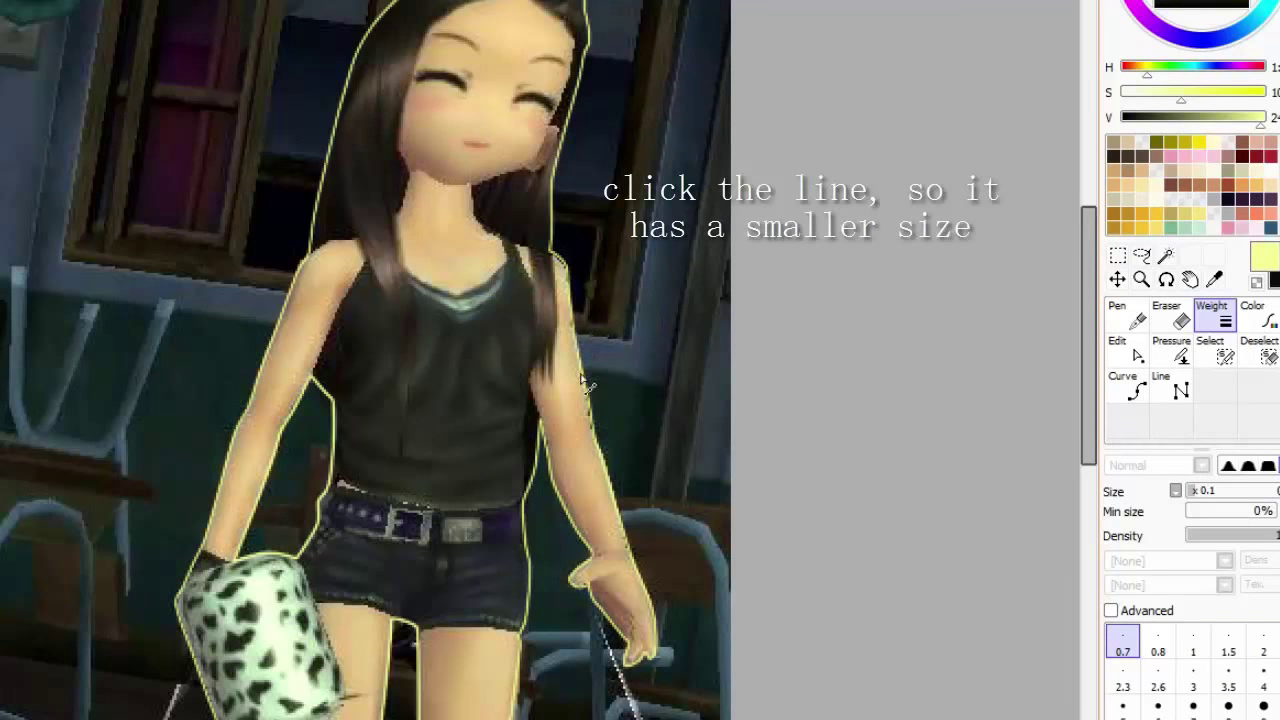
scroll(325, 430, down, 2)
scroll(403, 500, up, 1)
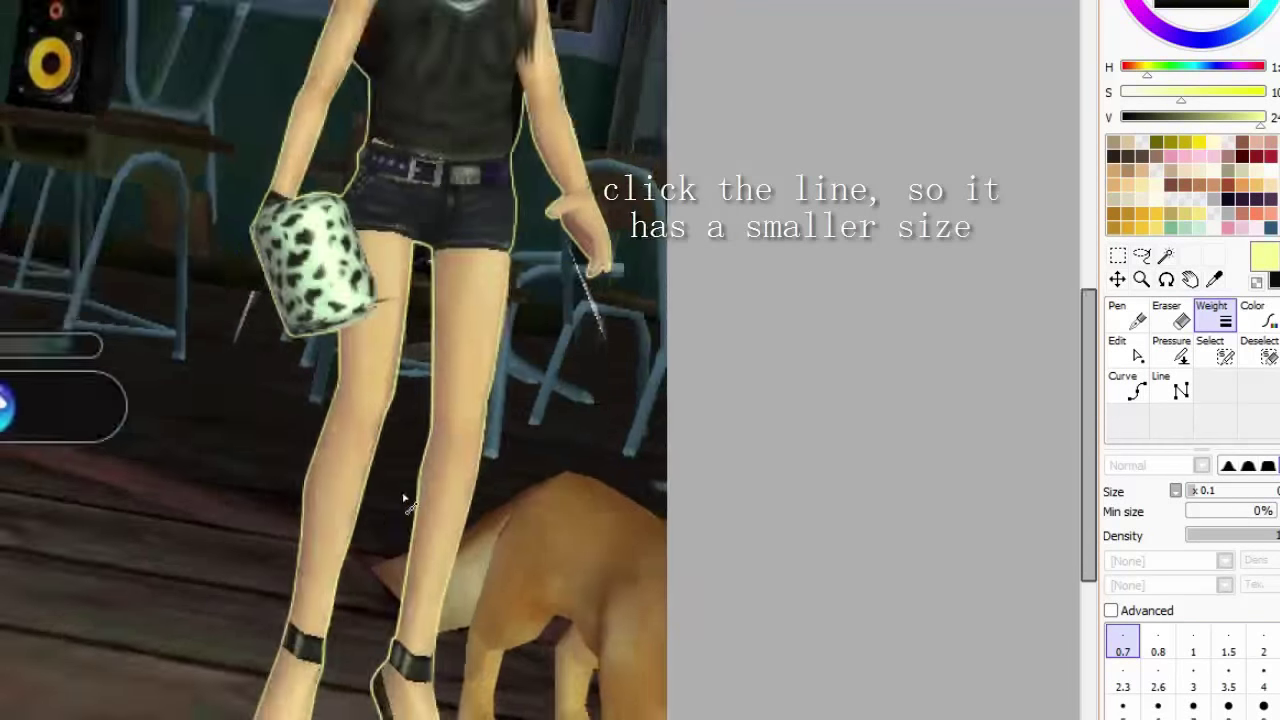
scroll(427, 470, up, 1)
click(427, 468)
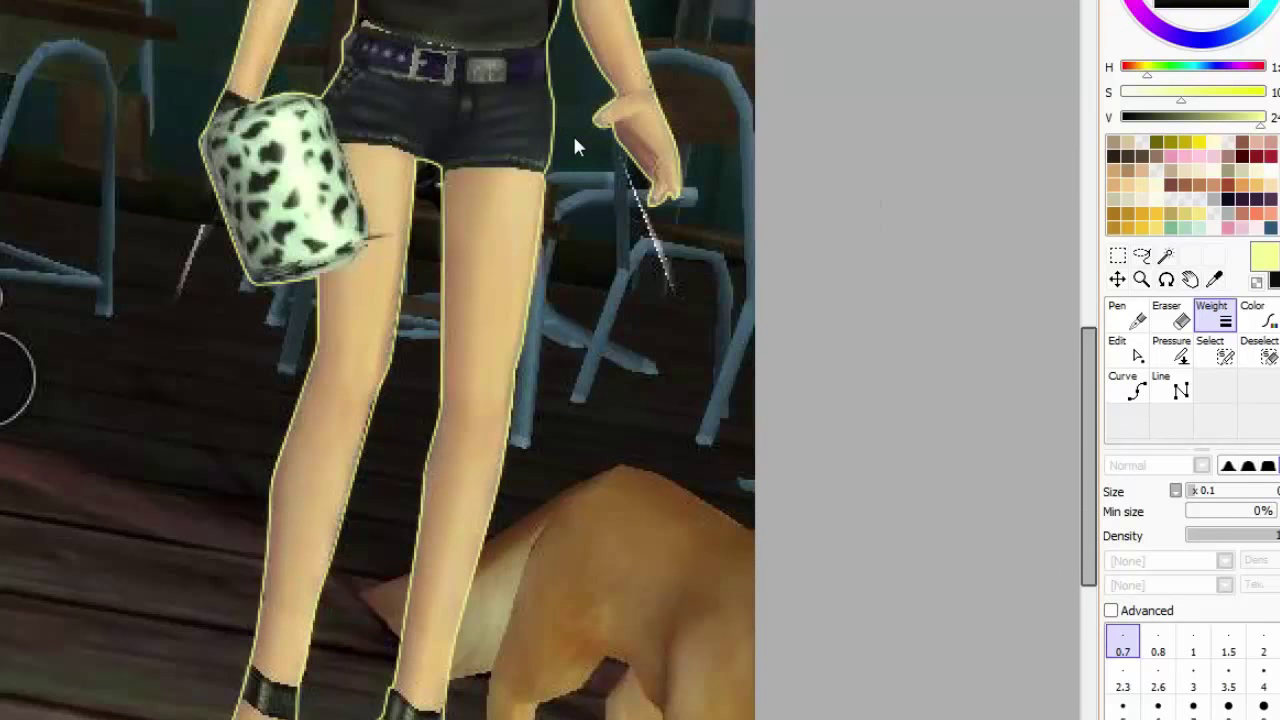
scroll(600, 160, down, 1)
scroll(616, 205, down, 1)
scroll(665, 50, up, 1)
scroll(458, 262, down, 1)
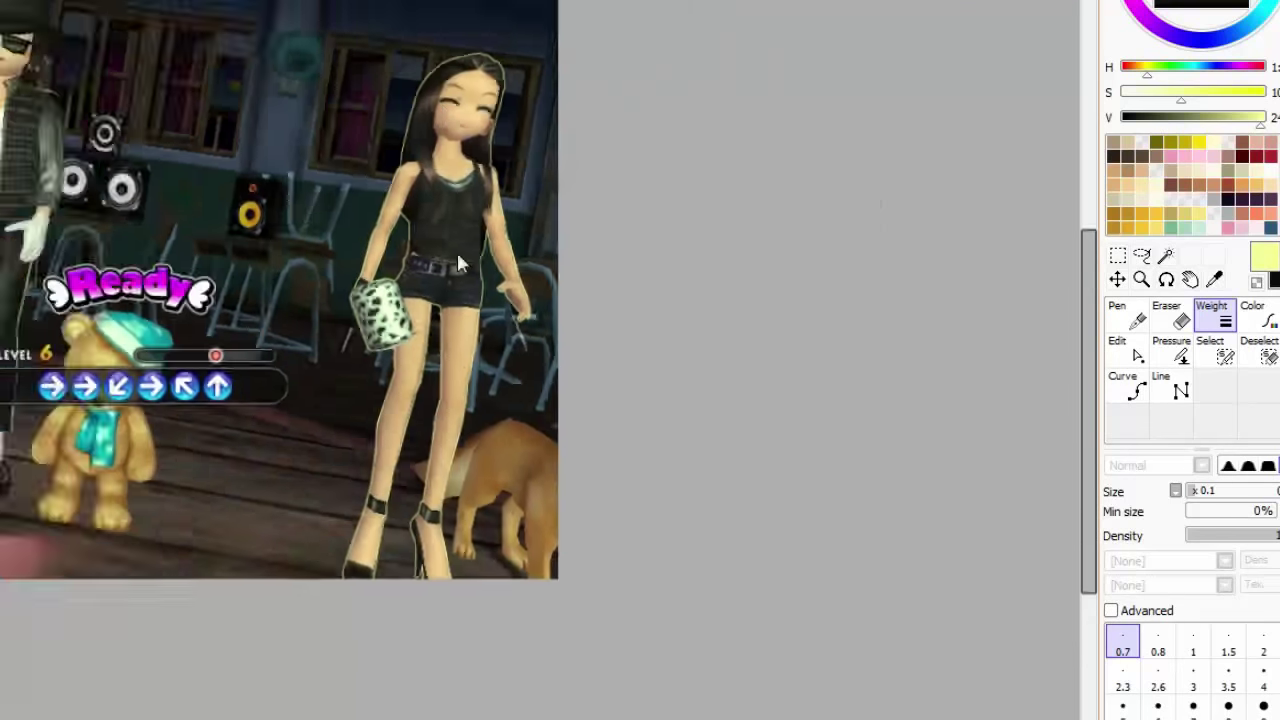
scroll(457, 258, up, 2)
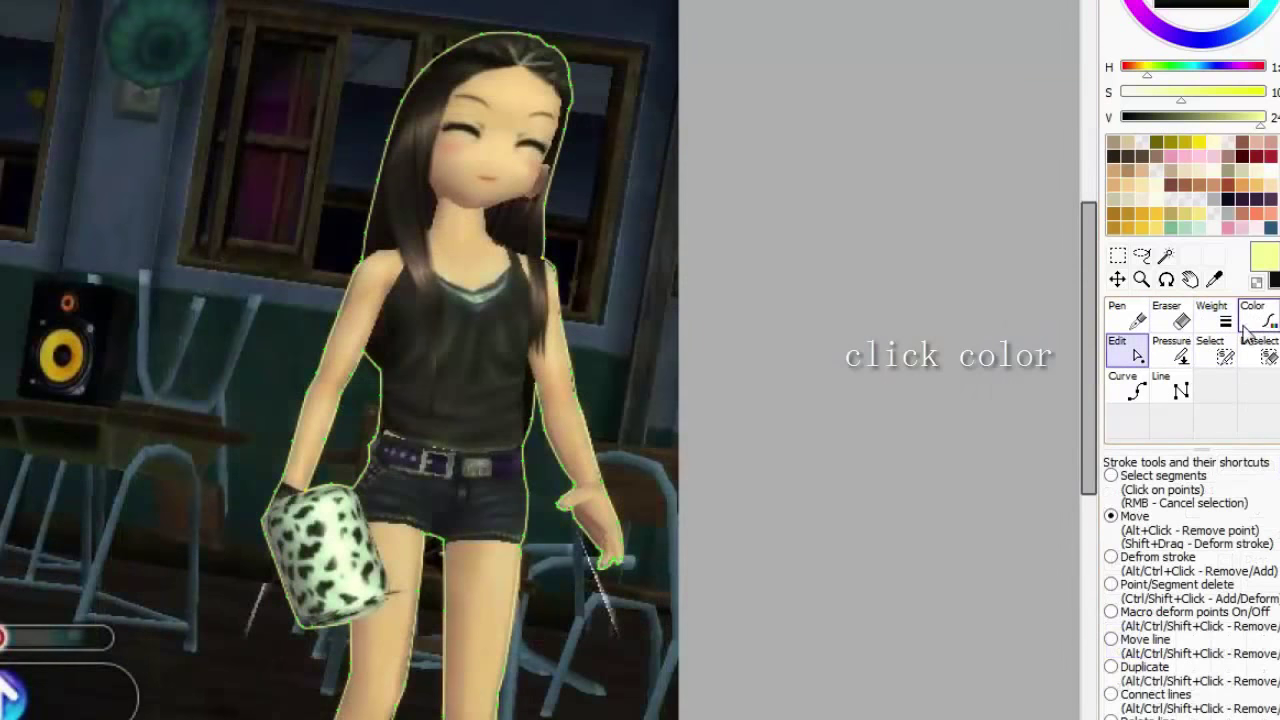
Step: Choose the Color vector tool and set the current colour to black with V at 0
click(1265, 322)
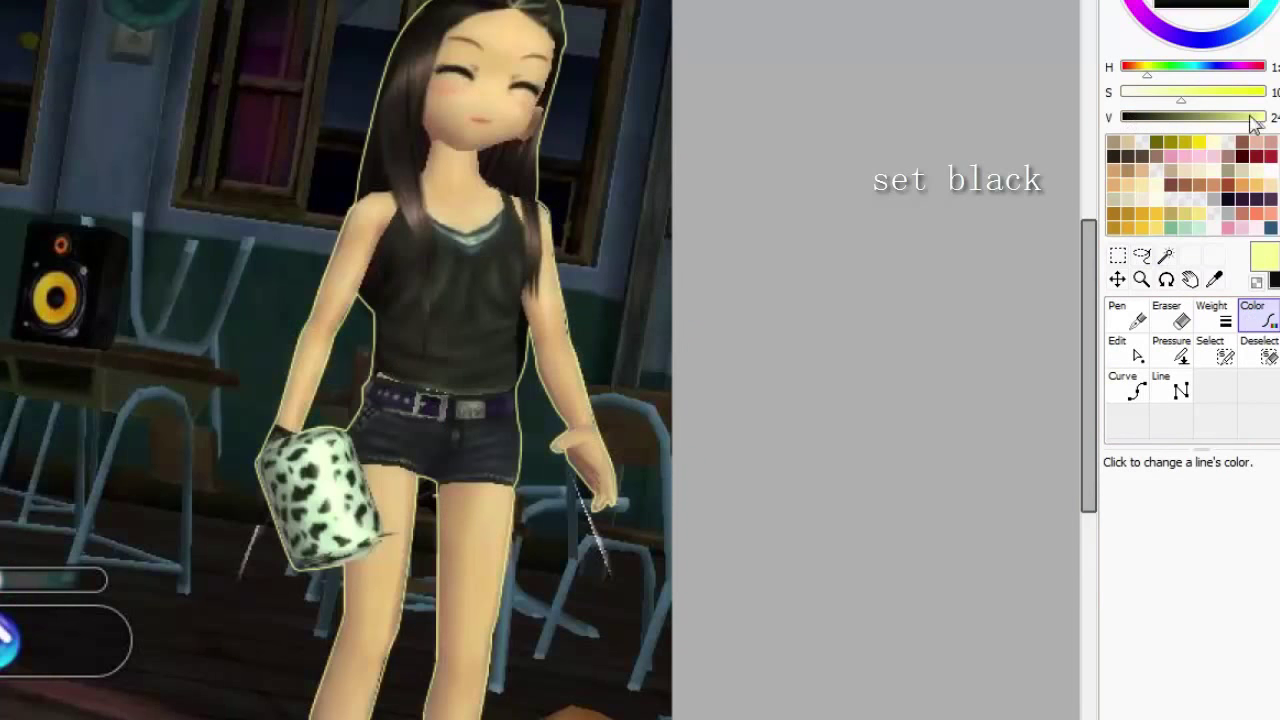
click(1175, 117)
drag(1175, 121, 1100, 135)
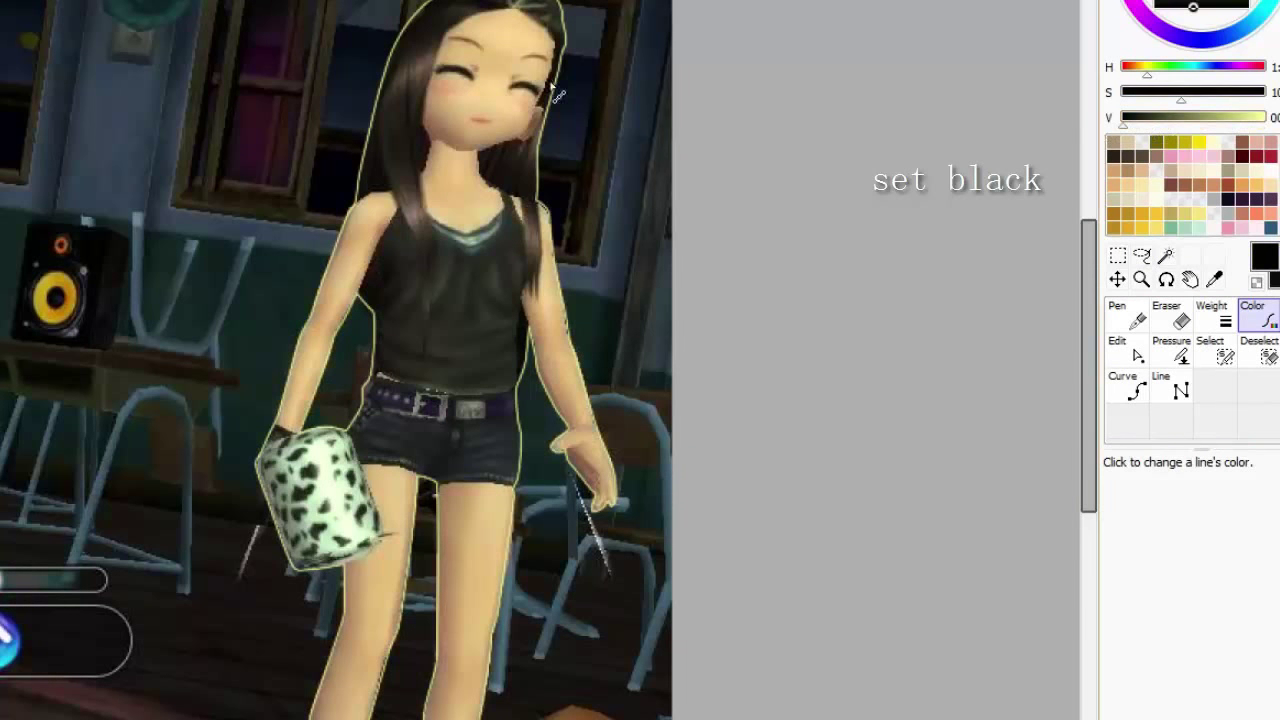
Step: Recolour the traced outline lines around the girl black, starting with the leg
scroll(552, 88, up, 2)
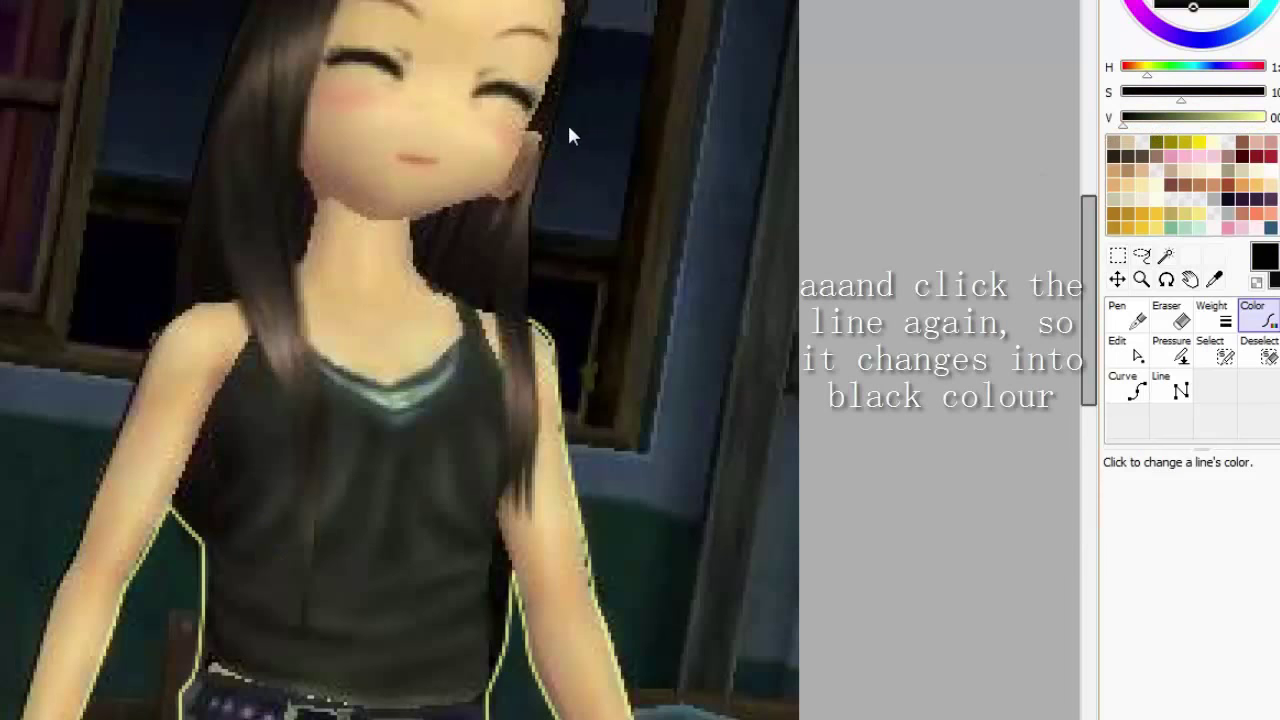
scroll(568, 300, down, 3)
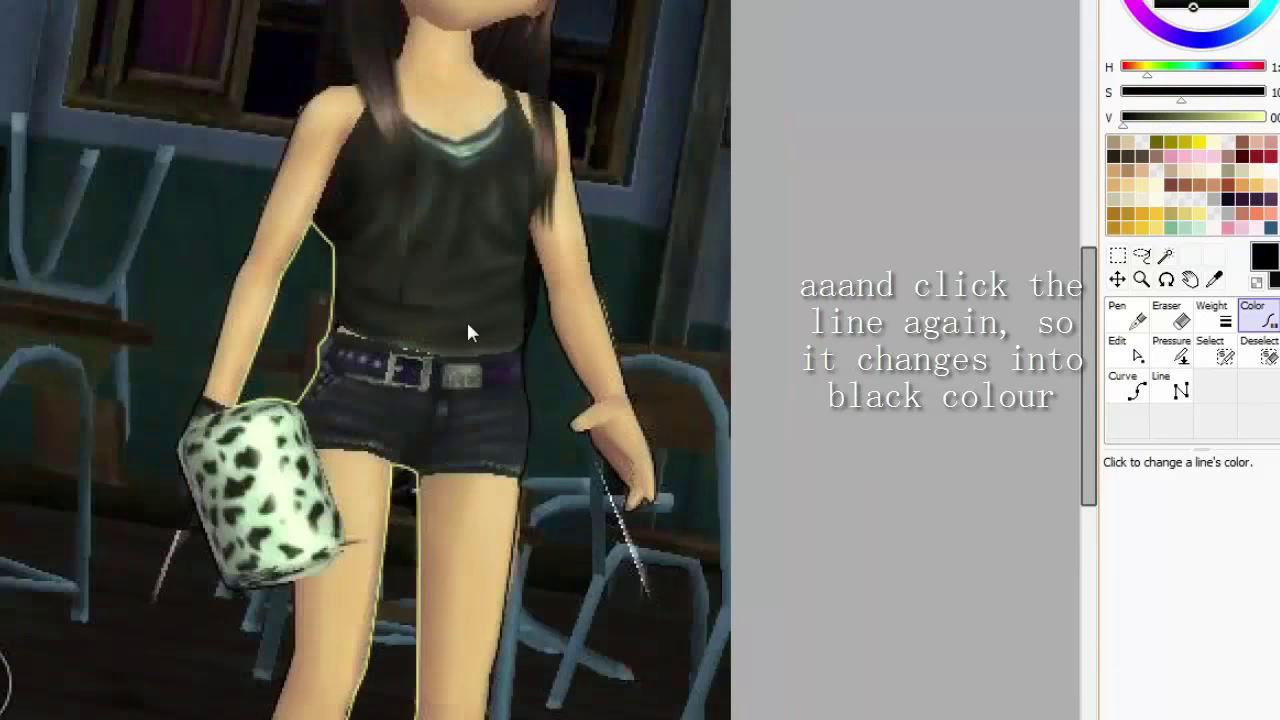
scroll(470, 332, down, 2)
scroll(403, 320, down, 1)
scroll(405, 400, up, 3)
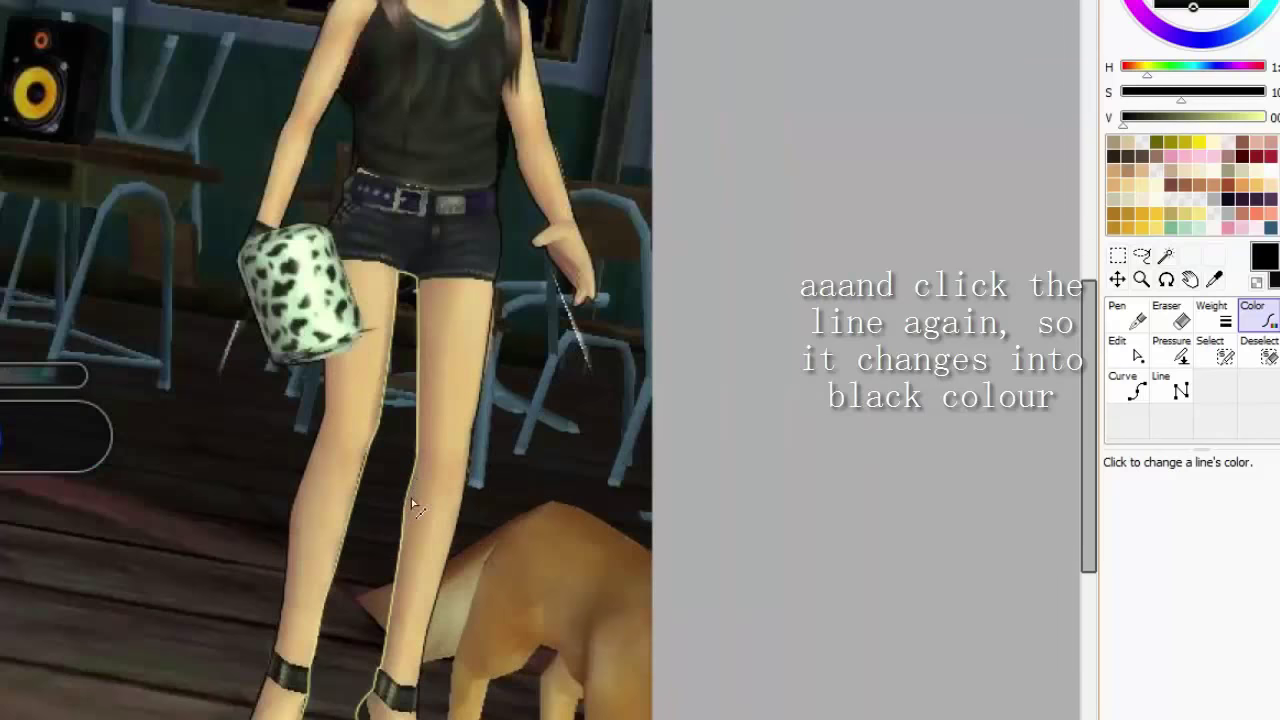
click(408, 505)
scroll(443, 503, down, 2)
scroll(443, 503, up, 1)
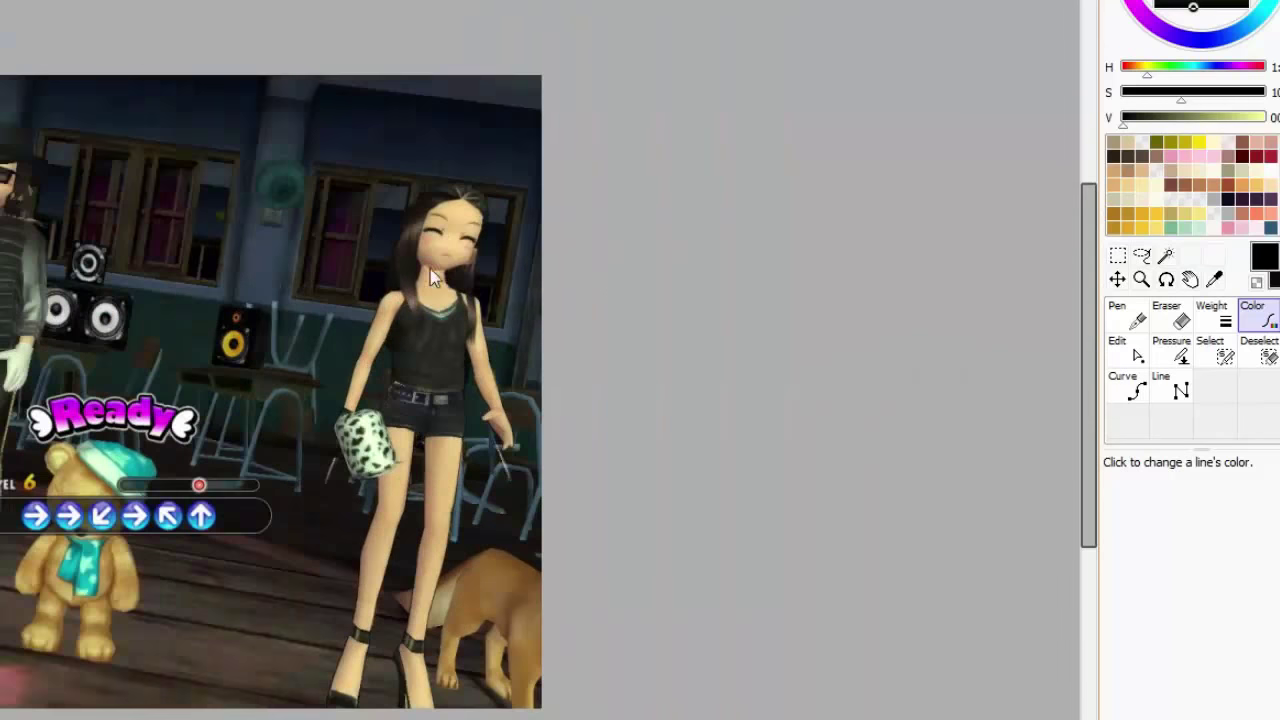
scroll(572, 237, up, 2)
scroll(569, 224, down, 2)
scroll(277, 155, down, 1)
scroll(277, 155, down, 1)
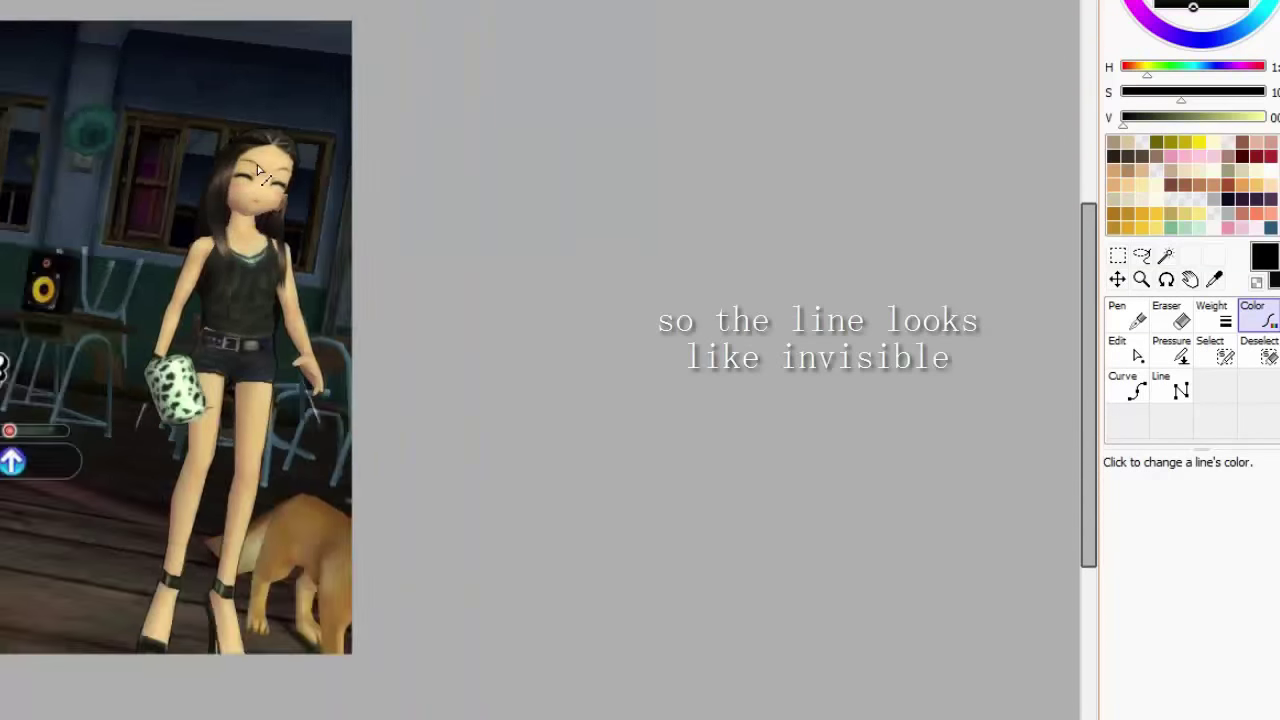
scroll(300, 300, up, 2)
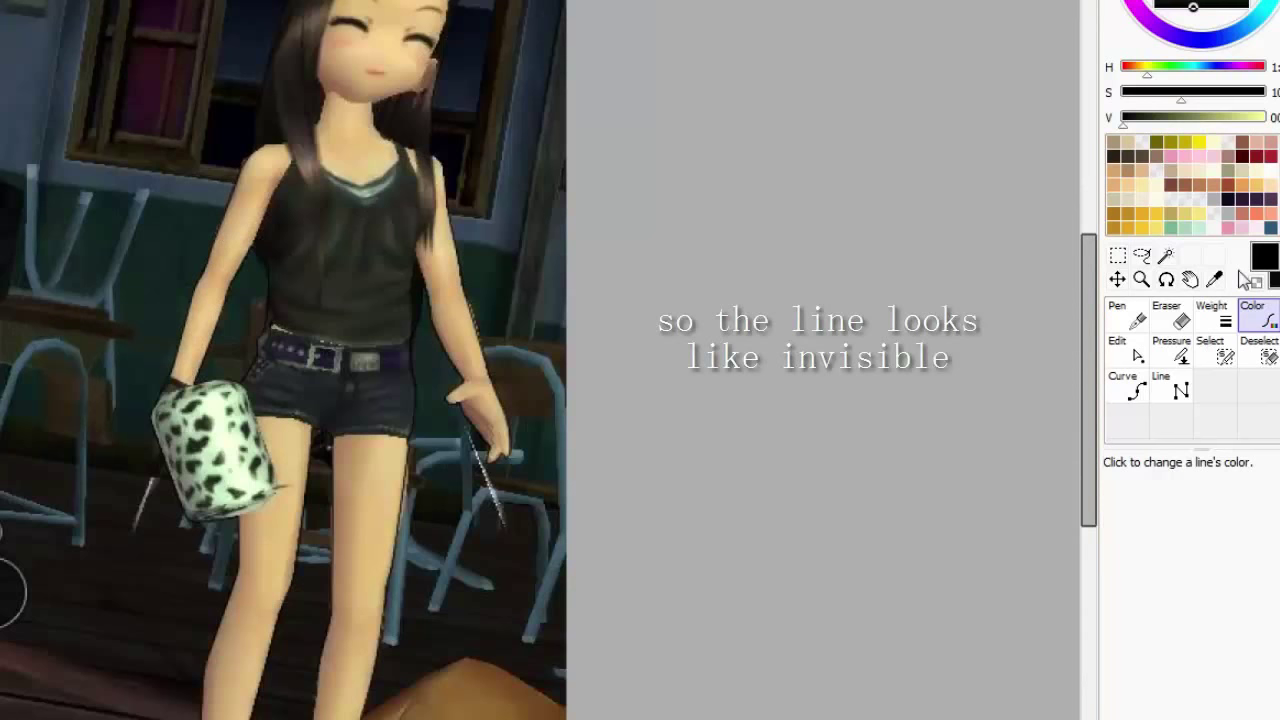
Step: Magic-wand select the girl inside the black outline, then make Layer1 active
click(1166, 257)
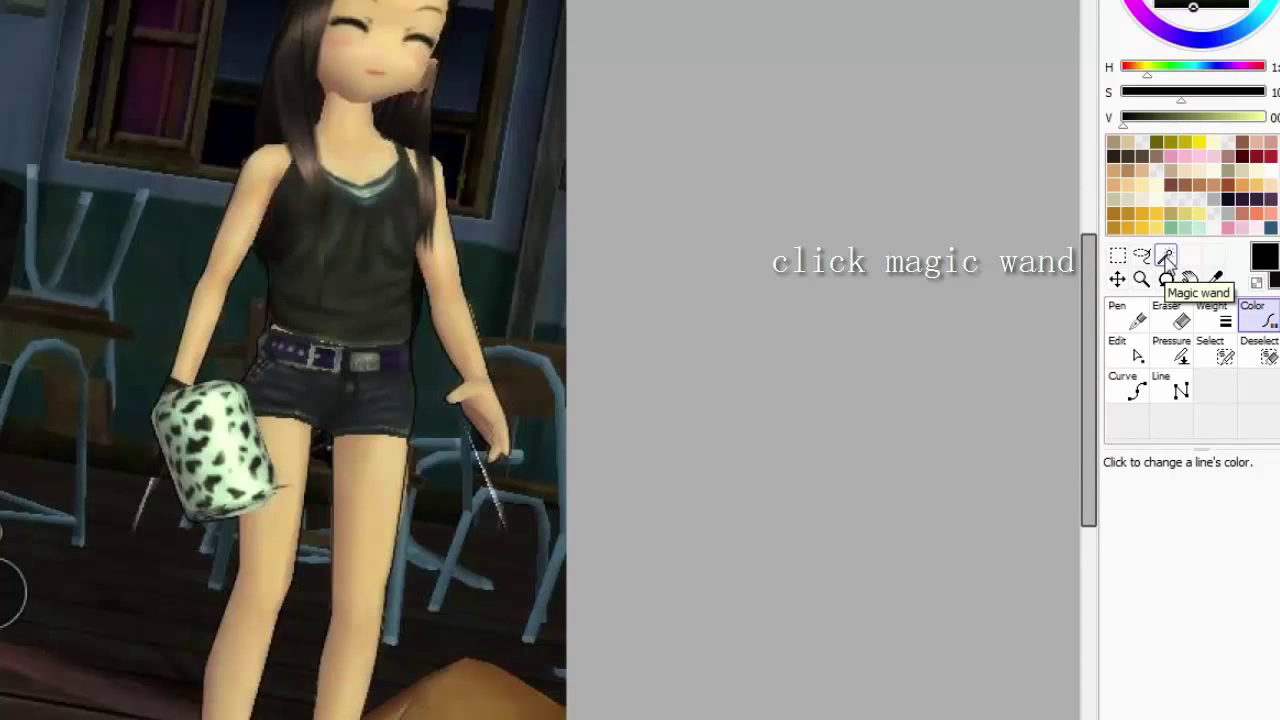
click(1166, 256)
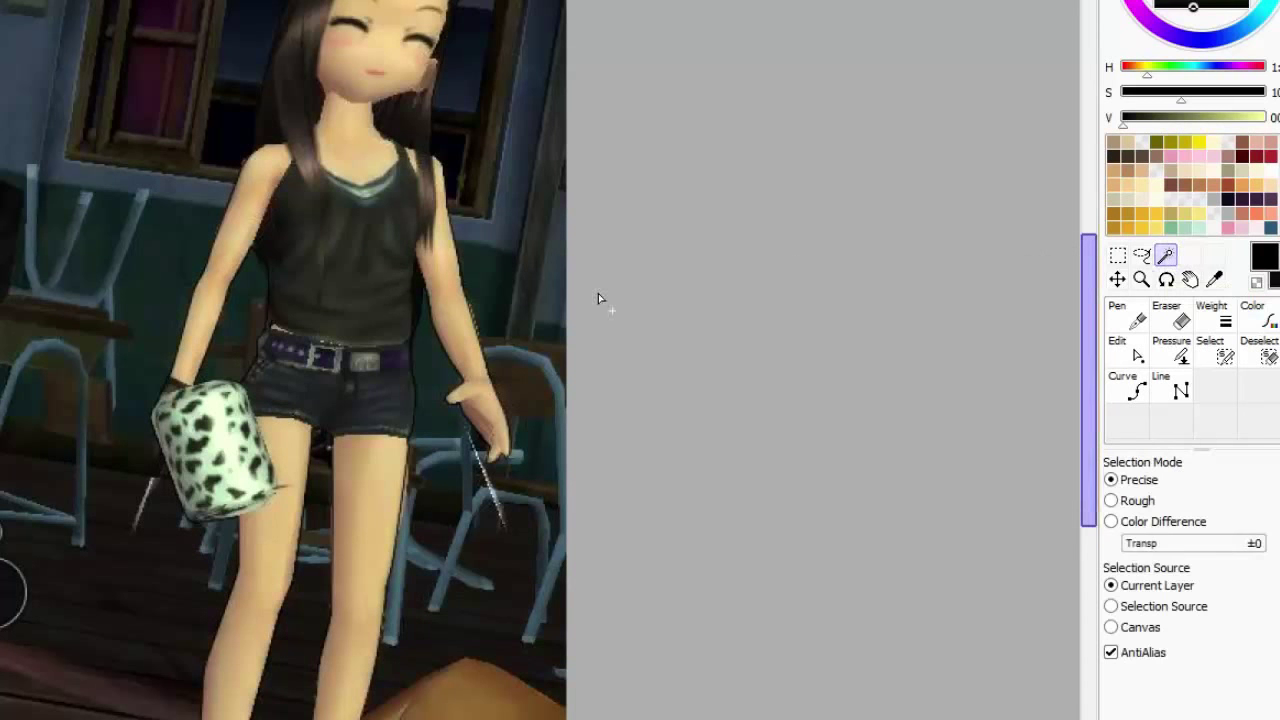
click(335, 335)
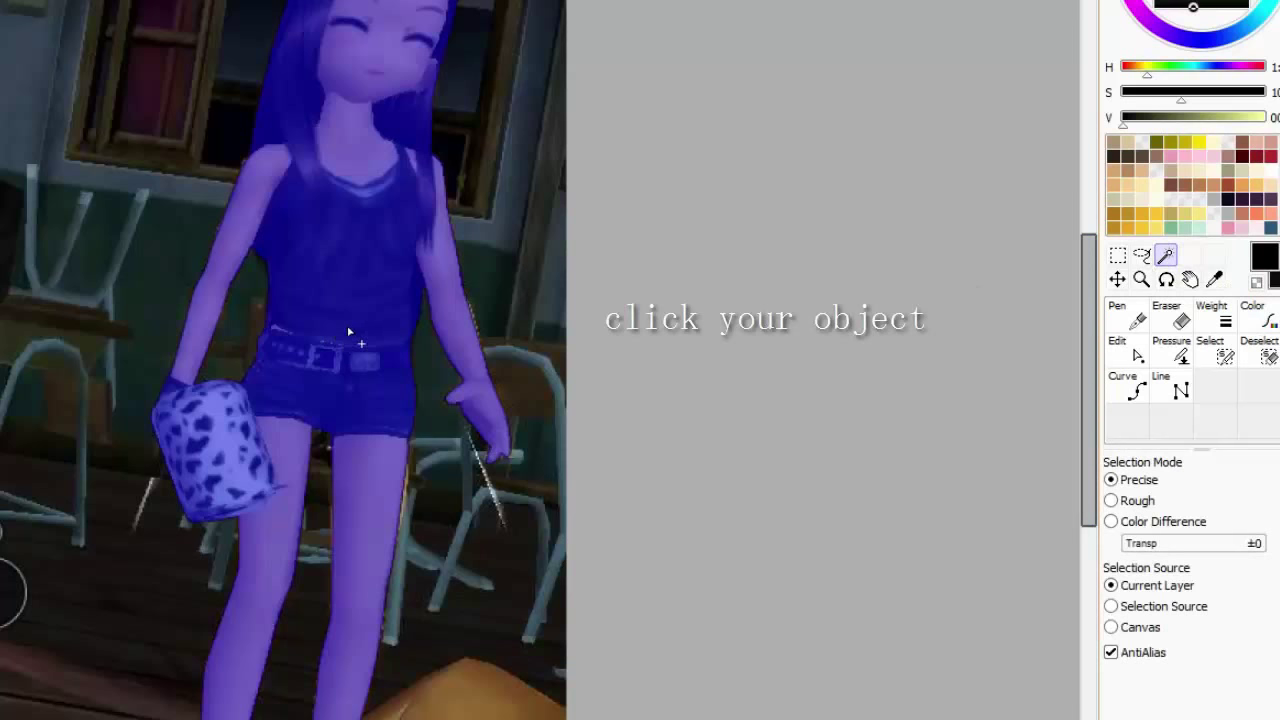
scroll(350, 330, down, 2)
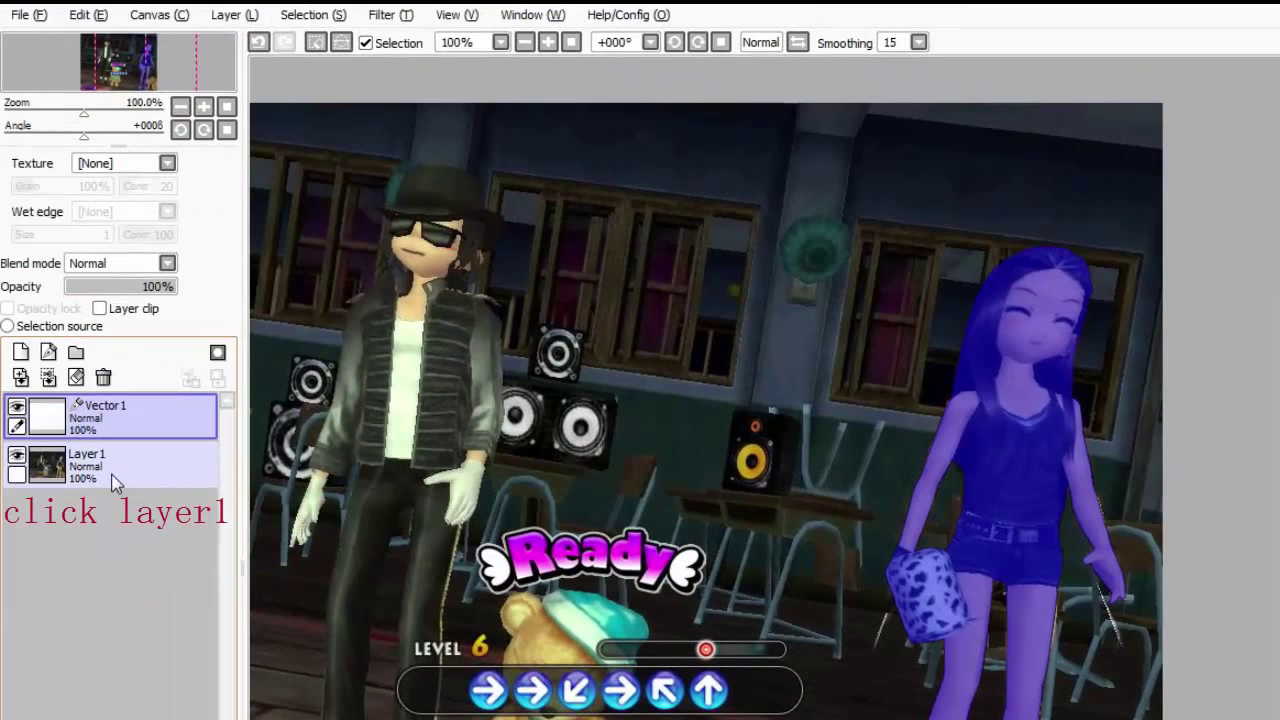
click(236, 14)
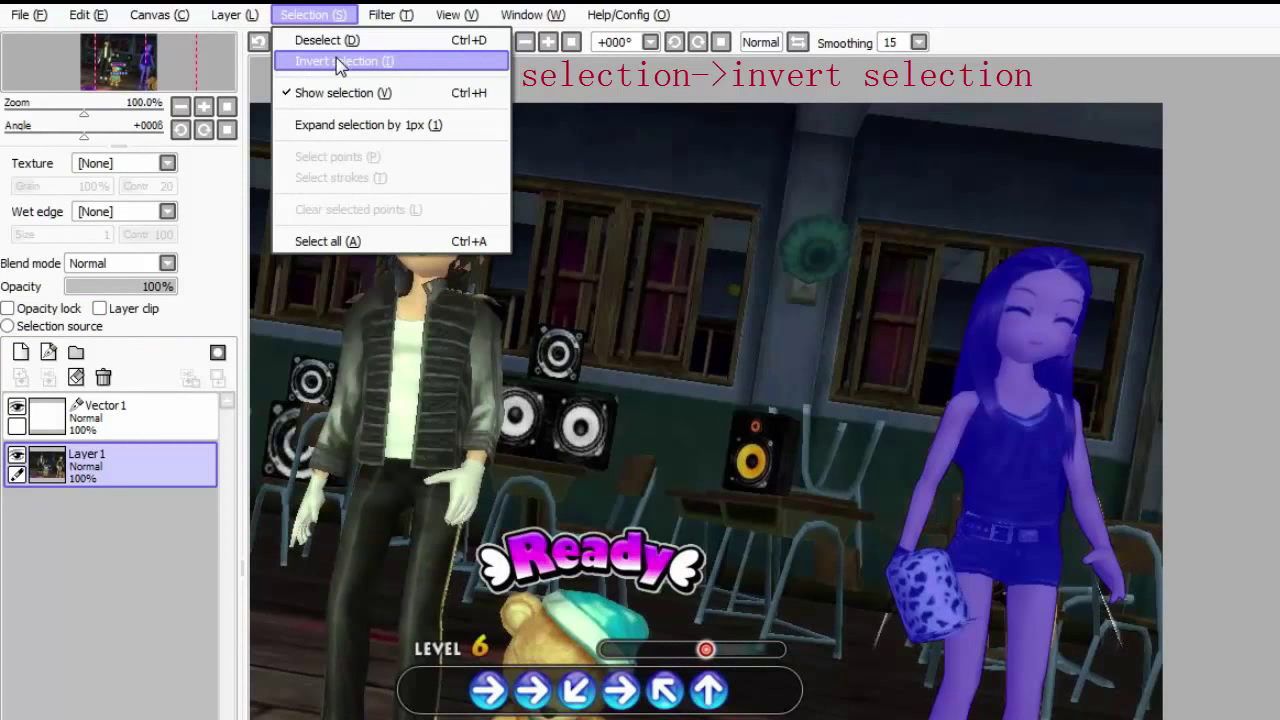
Step: Invert the selection, erase the background with a size-500 eraser, and deselect with Ctrl+D
click(336, 60)
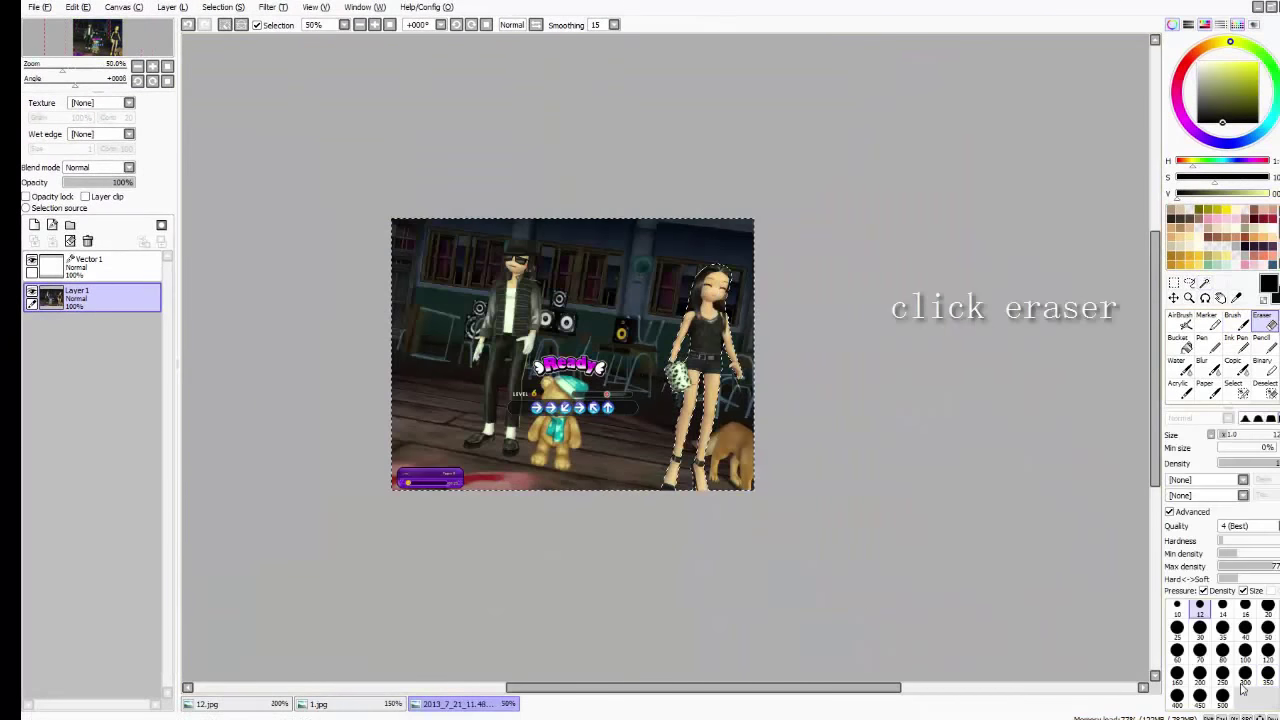
click(1222, 695)
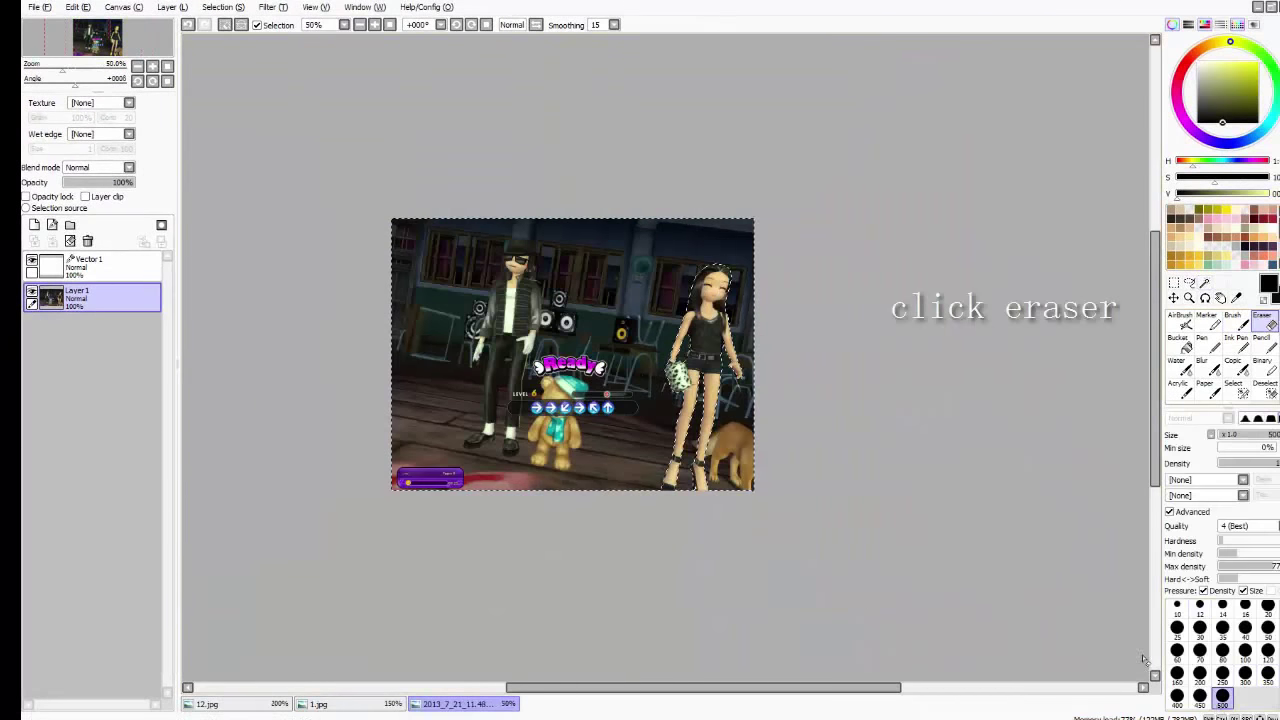
mouse_move(351, 250)
mouse_down()
mouse_move(835, 288)
mouse_move(414, 329)
mouse_move(500, 509)
mouse_move(837, 474)
mouse_up()
key(ctrl+d)
scroll(657, 343, up, 1)
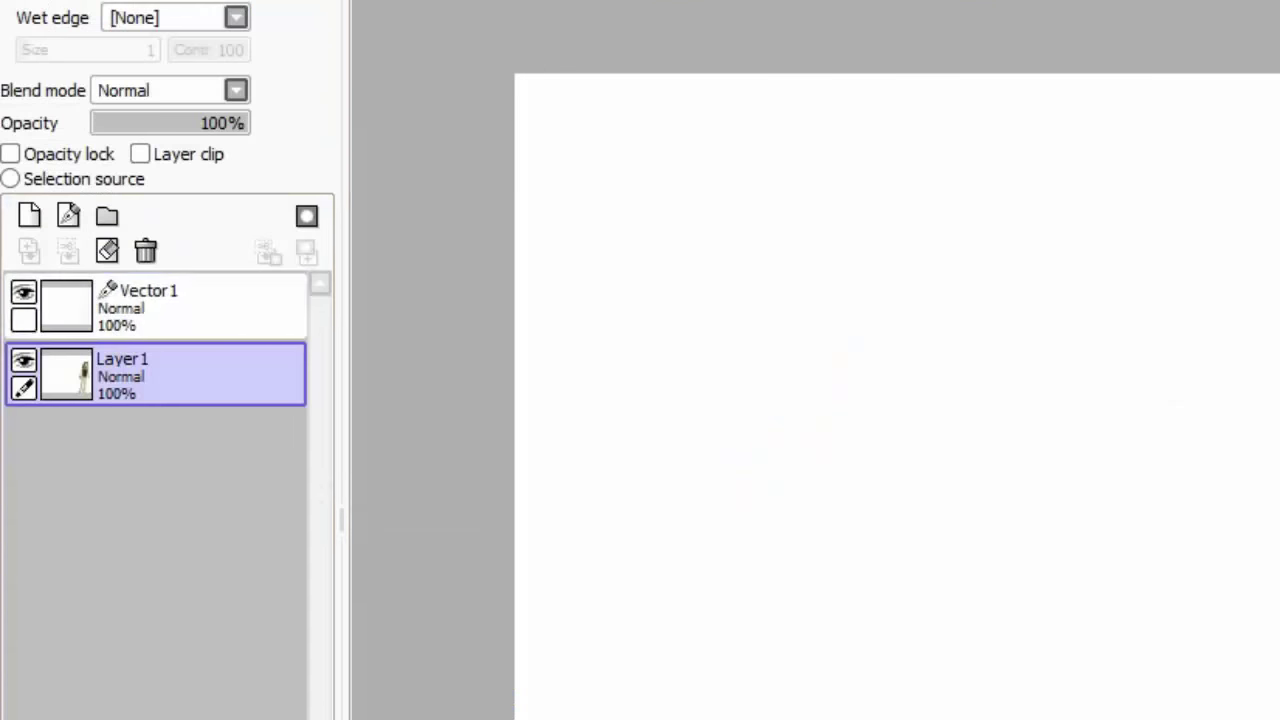
click(50, 260)
click(107, 218)
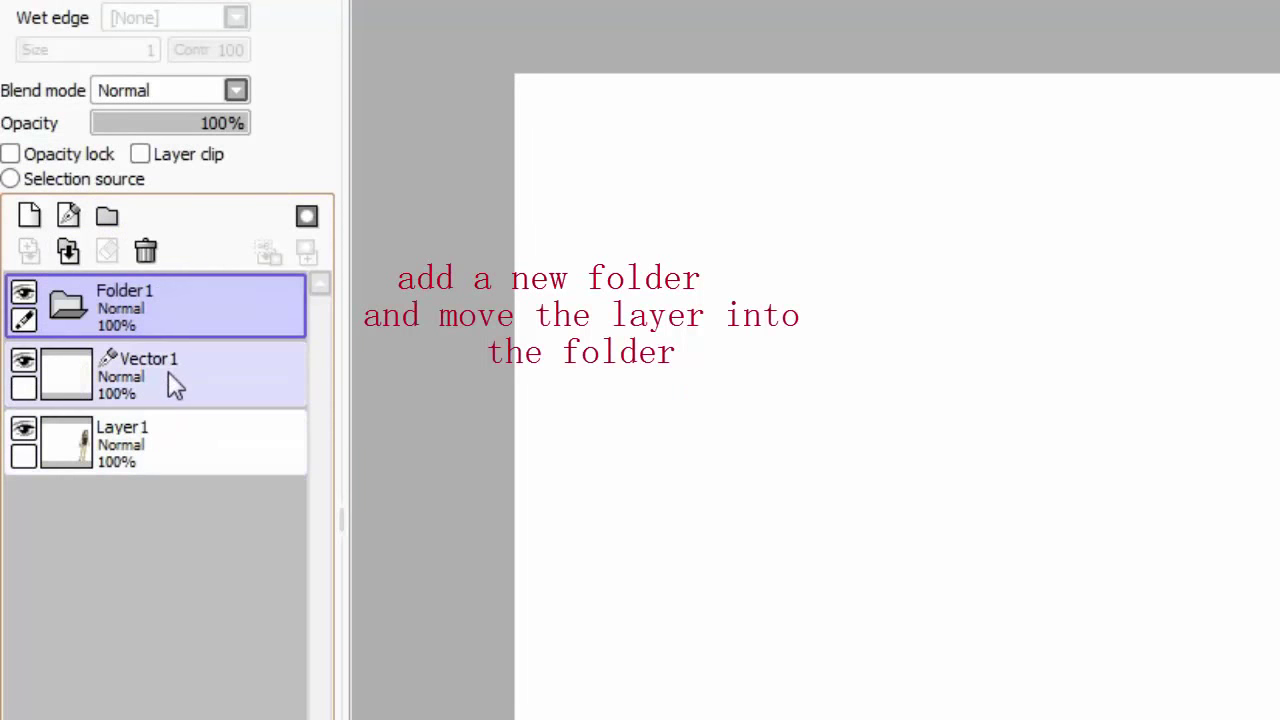
drag(171, 380, 177, 331)
drag(176, 395, 171, 357)
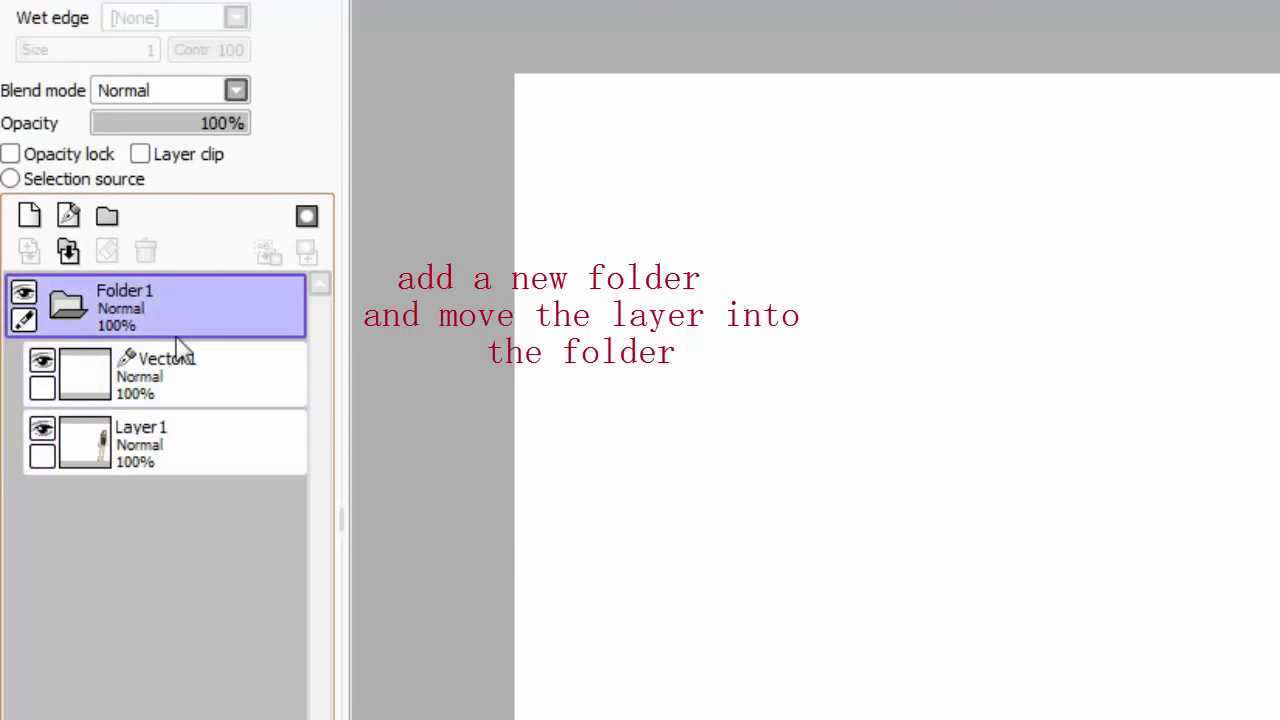
click(65, 308)
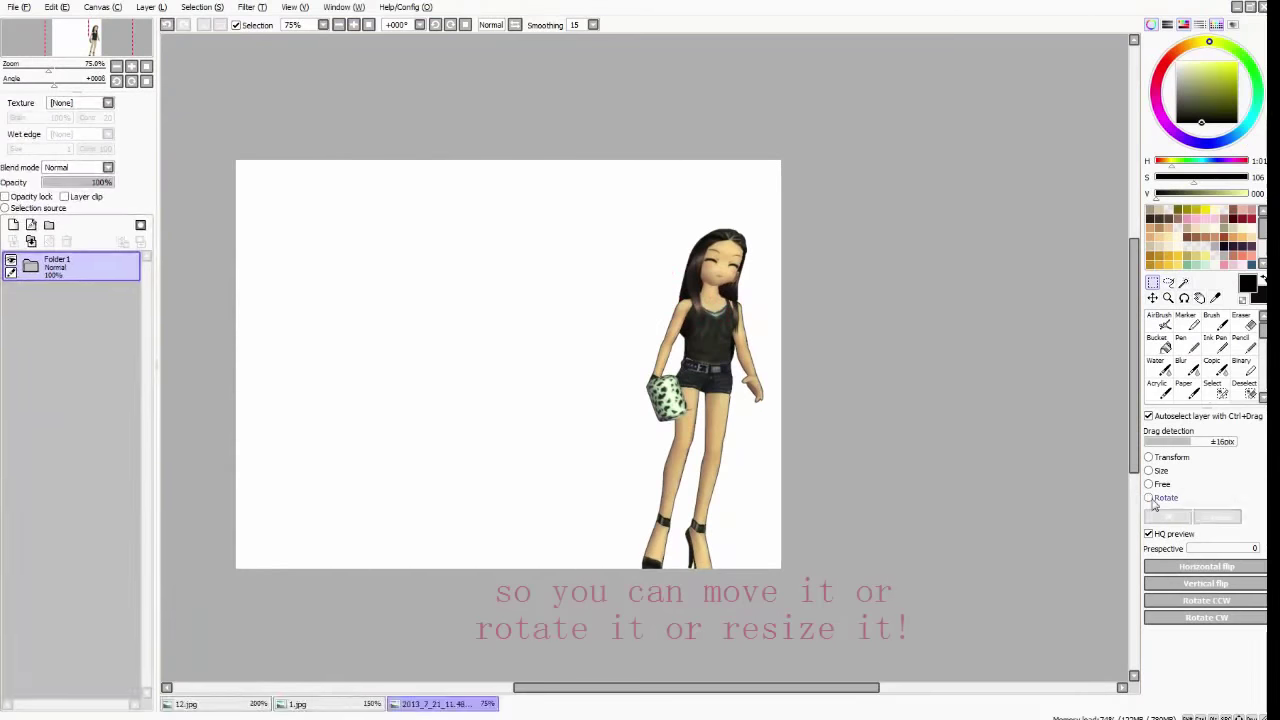
key(ctrl+t)
drag(908, 581, 920, 543)
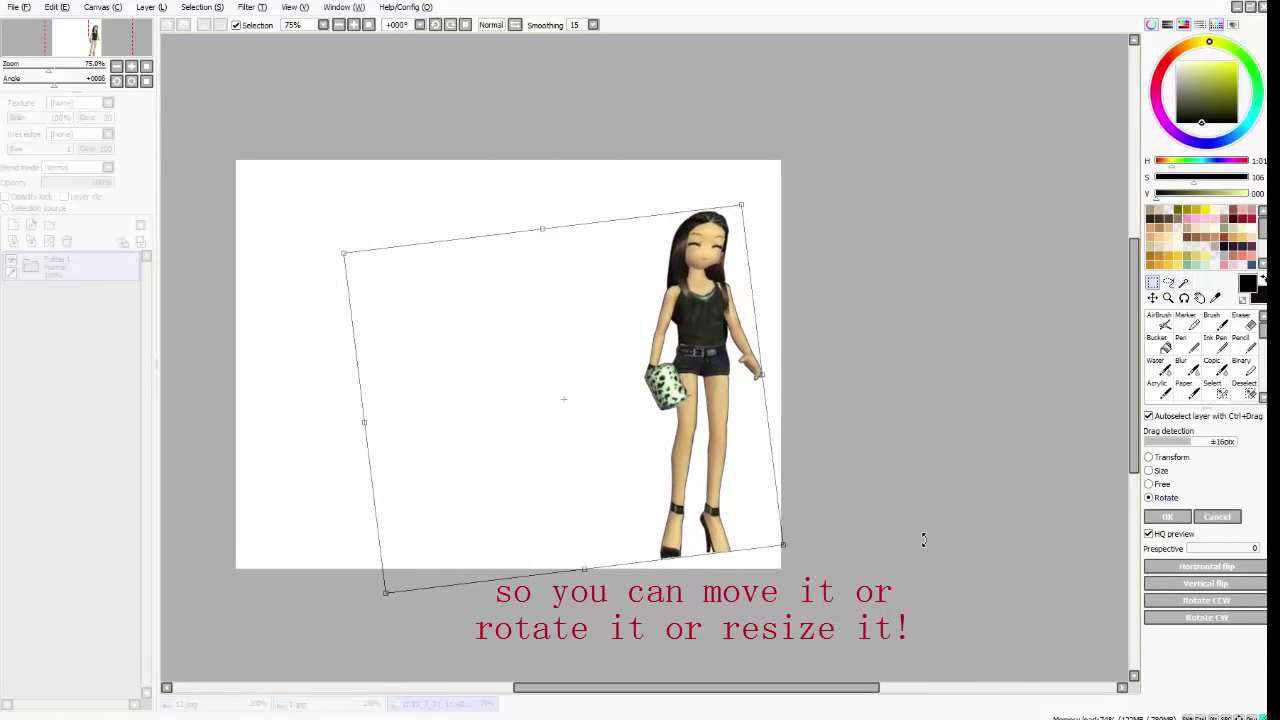
drag(627, 463, 655, 486)
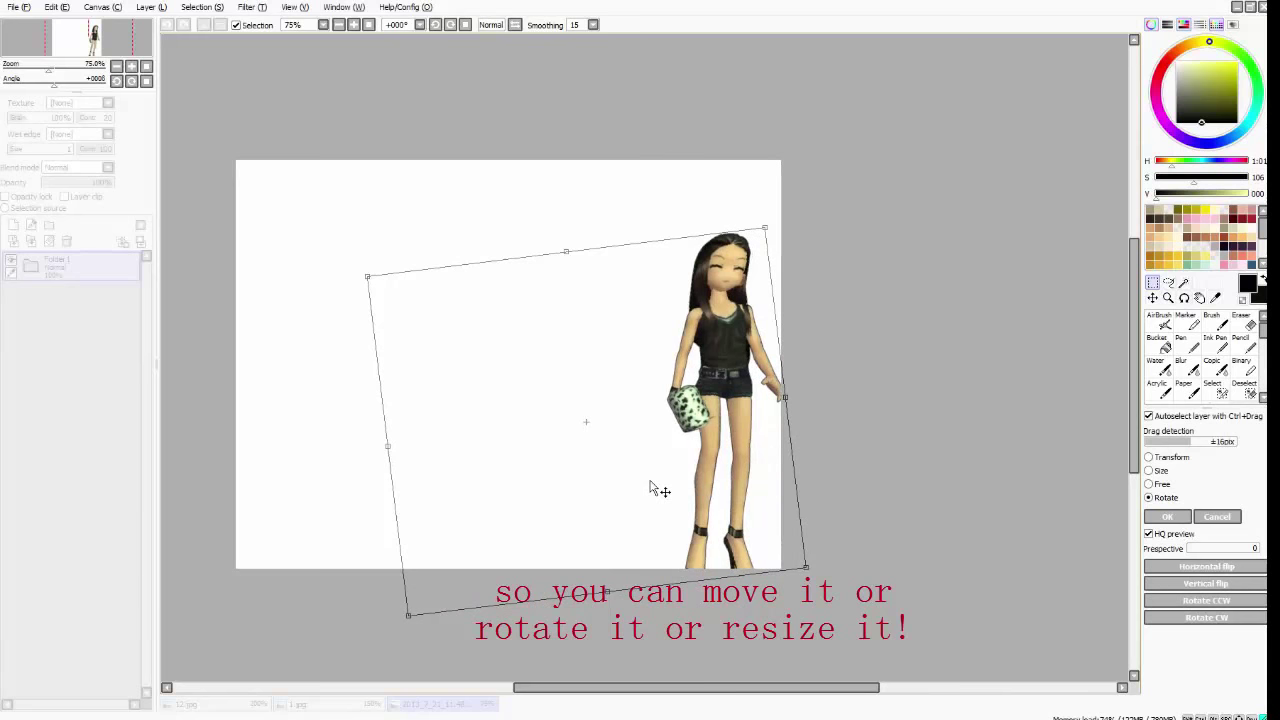
drag(655, 486, 647, 486)
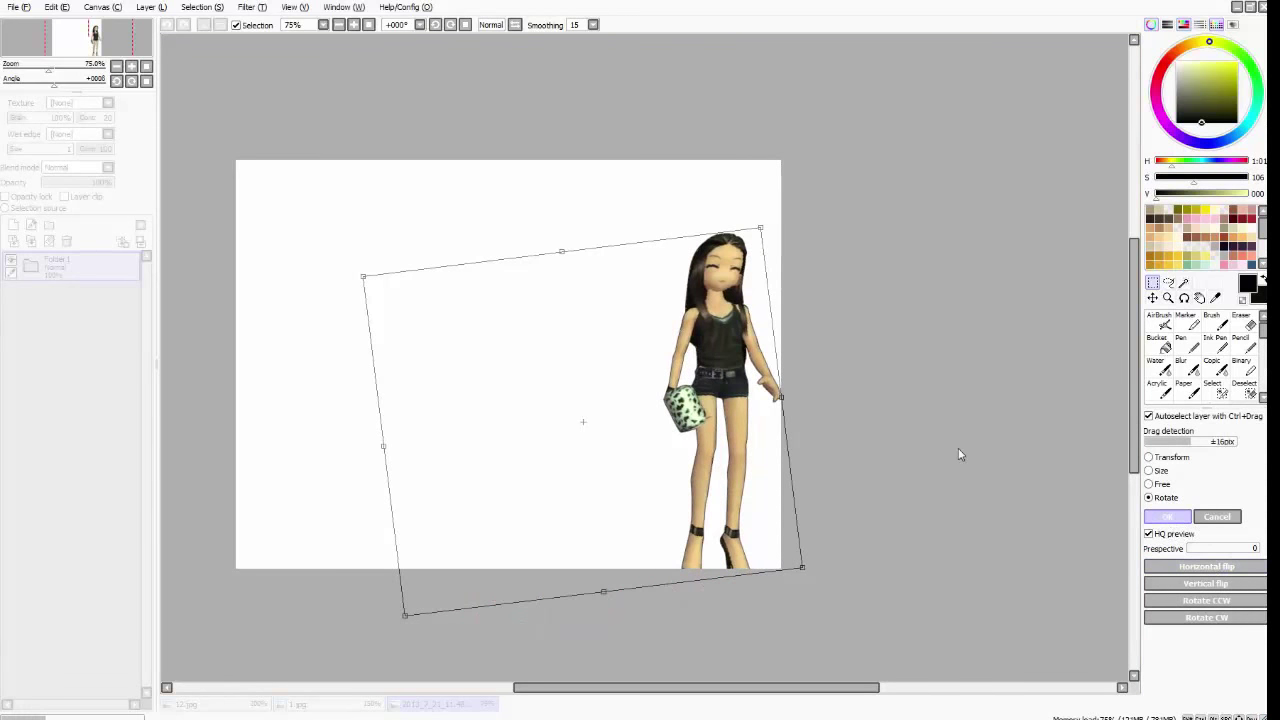
click(1217, 516)
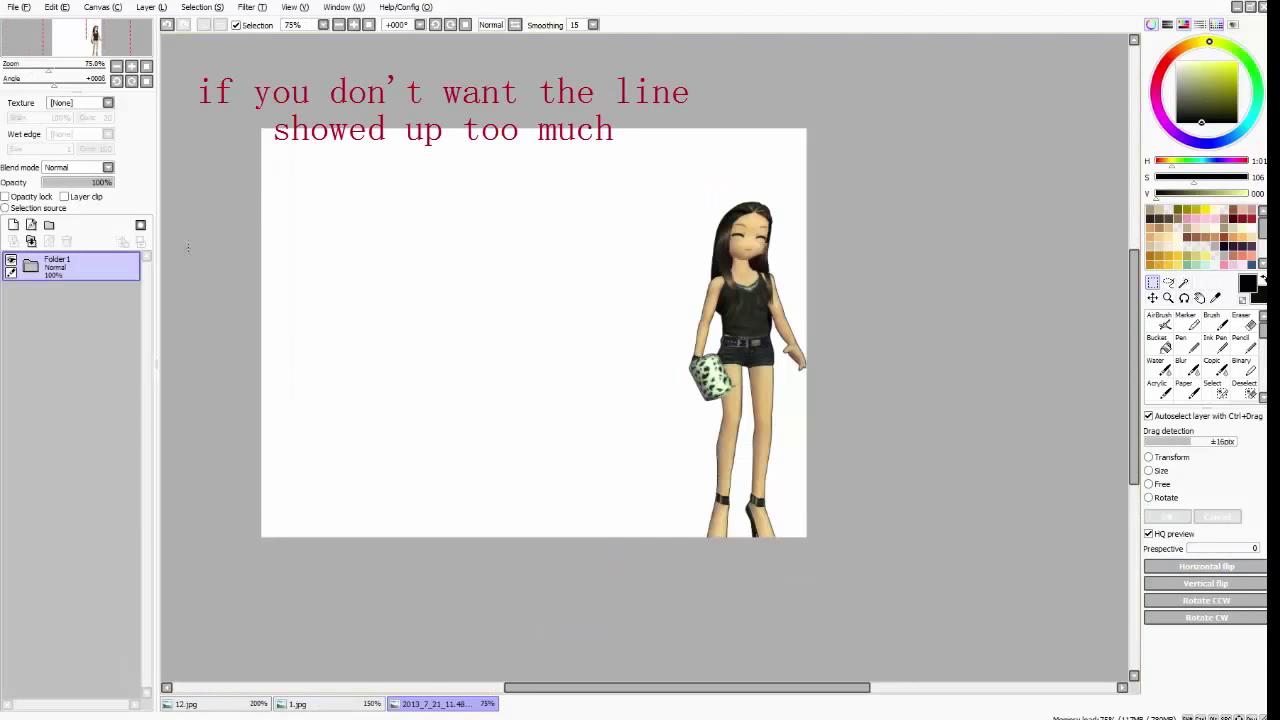
Step: Lower Vector1's opacity to about 32% inside Folder 1, then reselect Layer1 and Folder 1
key(ctrl+plus)
click(31, 264)
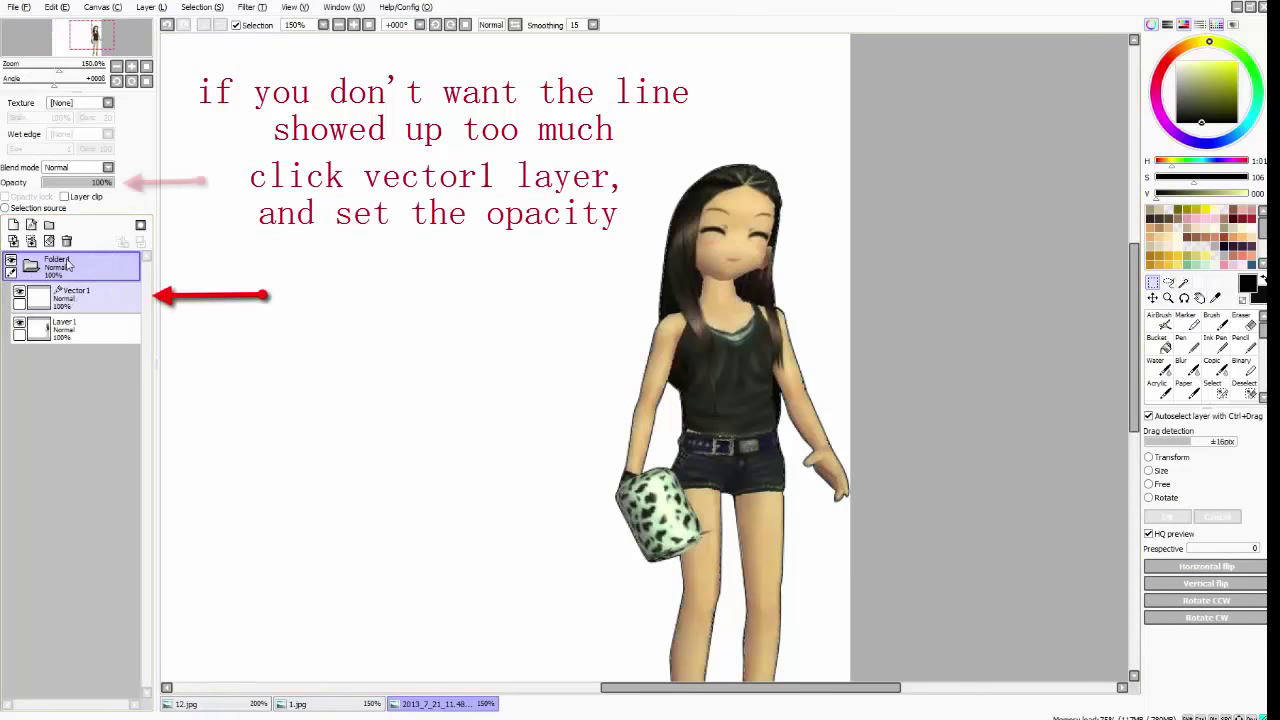
click(70, 295)
drag(104, 183, 62, 187)
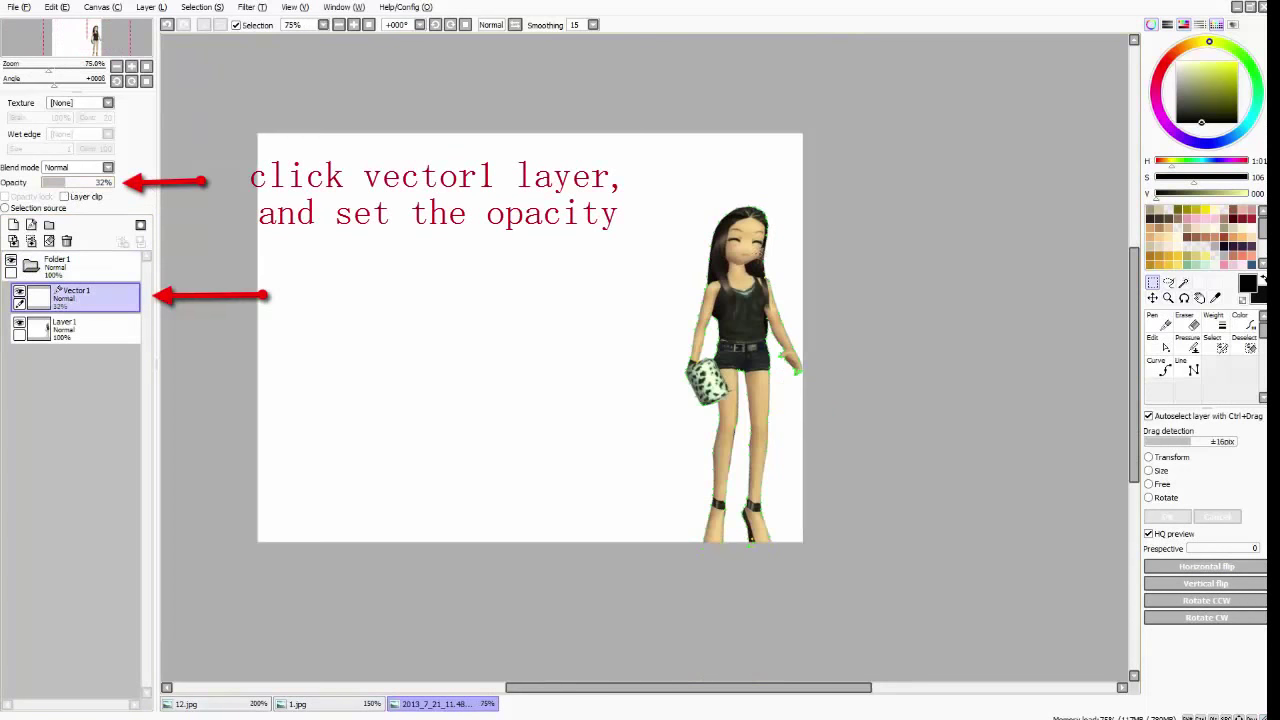
click(90, 328)
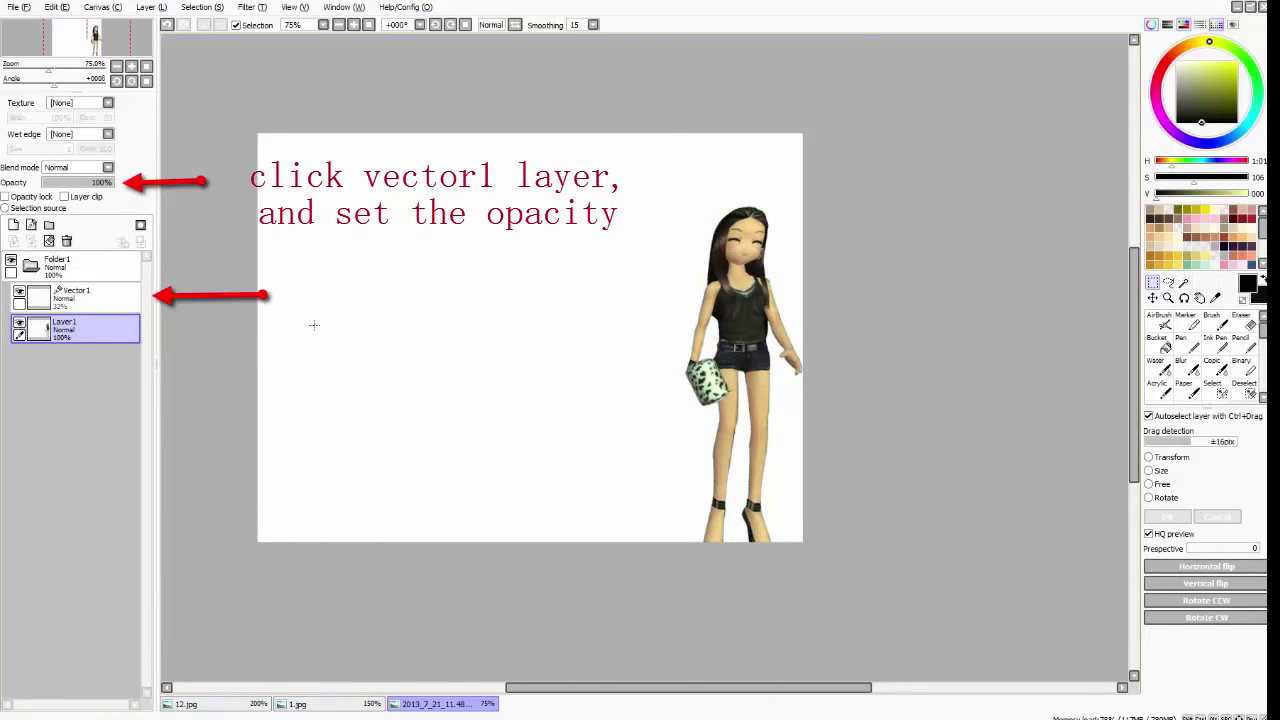
scroll(757, 289, up, 4)
scroll(590, 370, down, 2)
scroll(517, 426, down, 3)
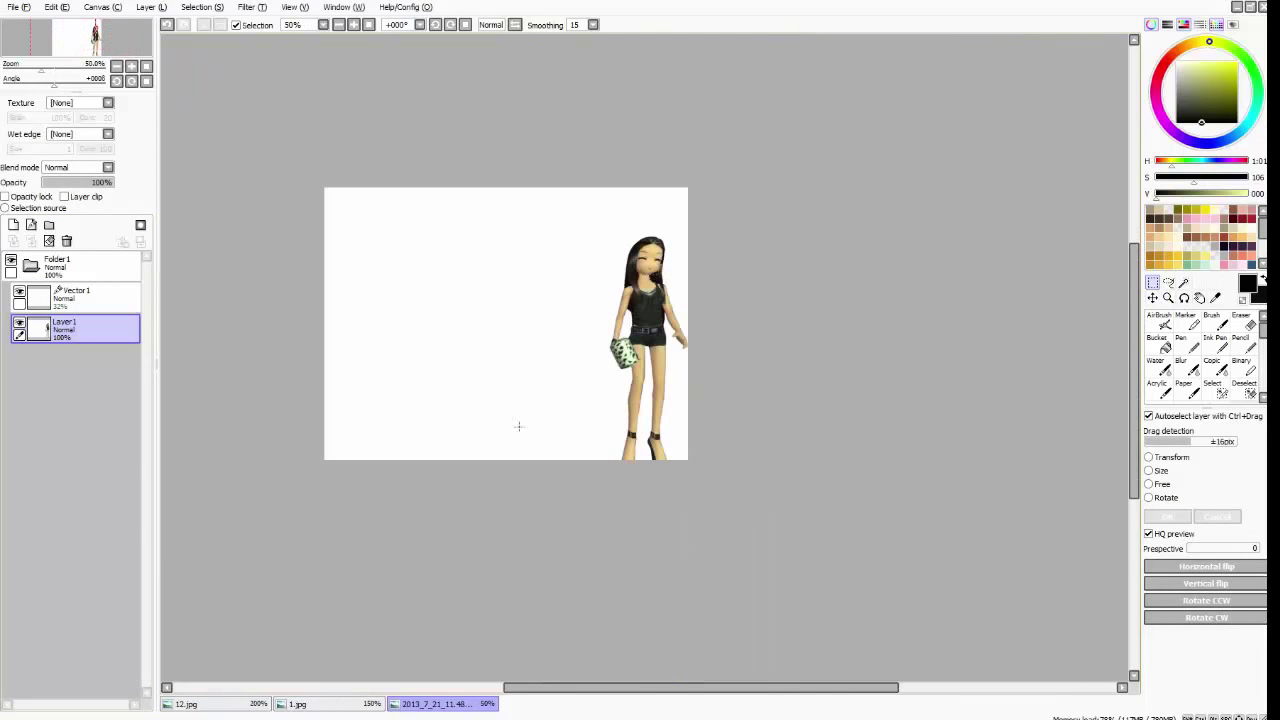
scroll(617, 354, up, 2)
scroll(480, 161, down, 1)
scroll(480, 161, up, 1)
click(80, 265)
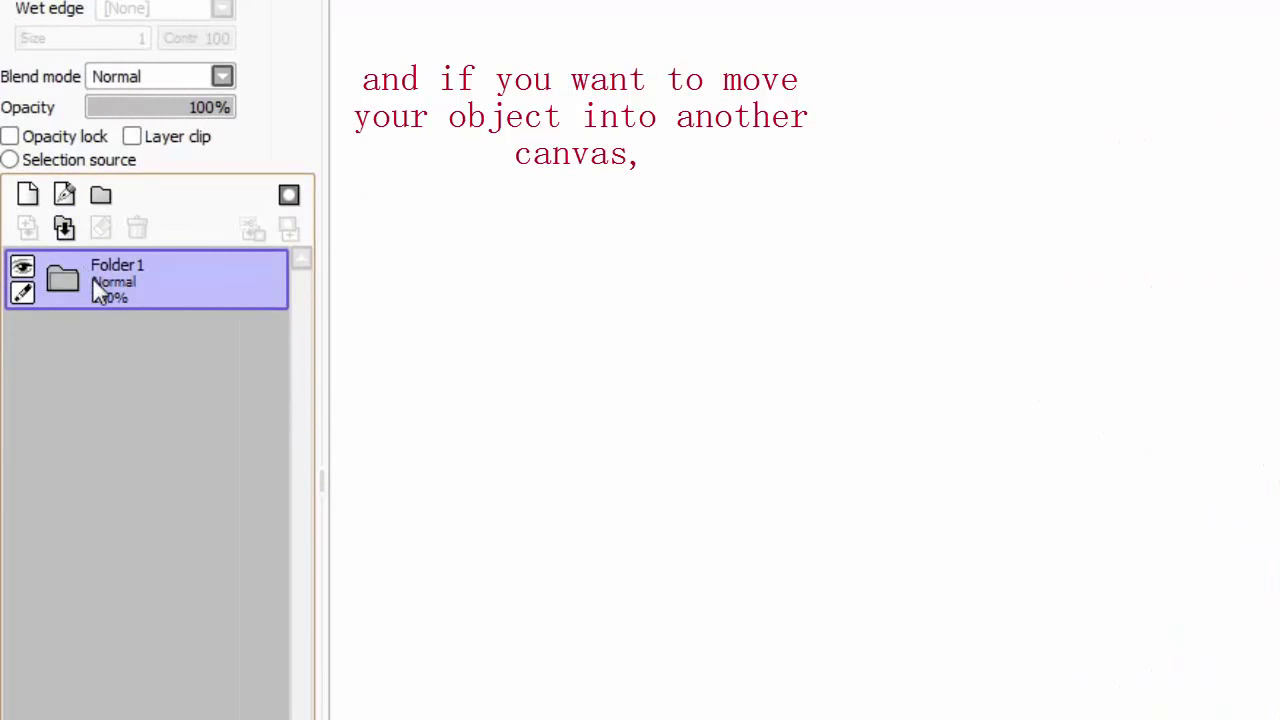
Step: Merge Folder 1 into one layer and copy a rectangular selection around the girl
click(63, 229)
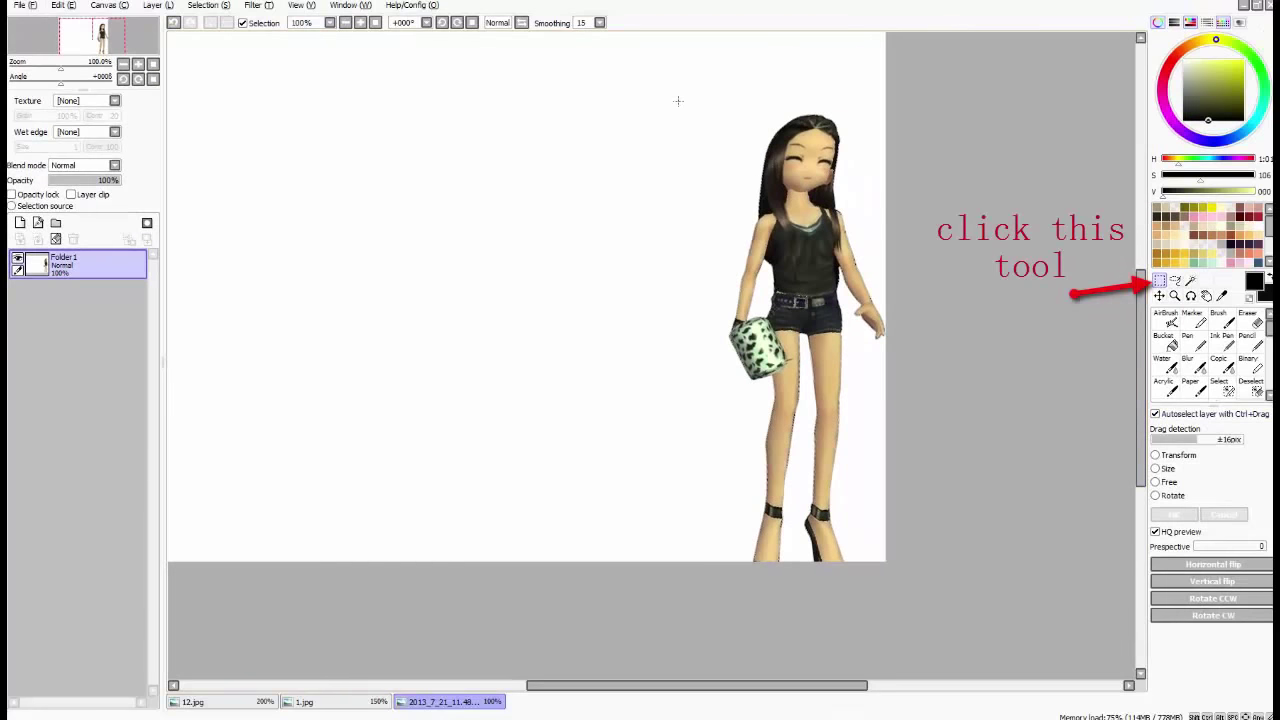
drag(678, 100, 886, 562)
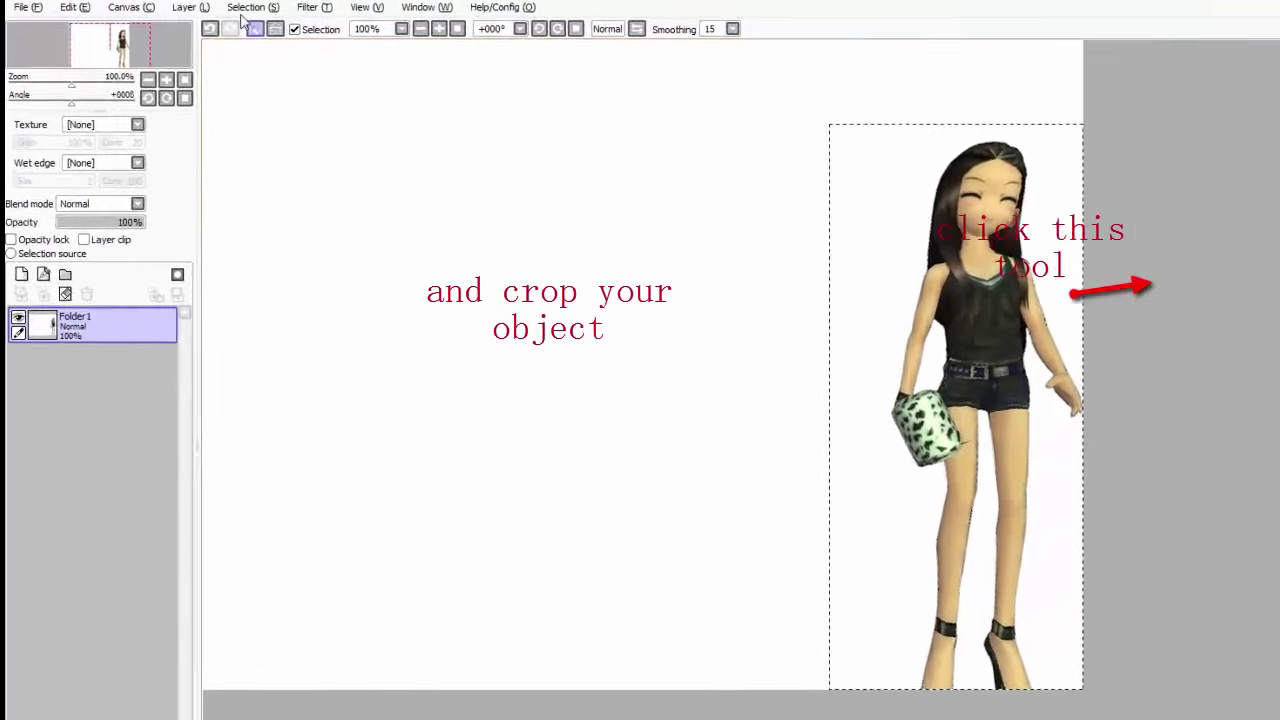
click(63, 5)
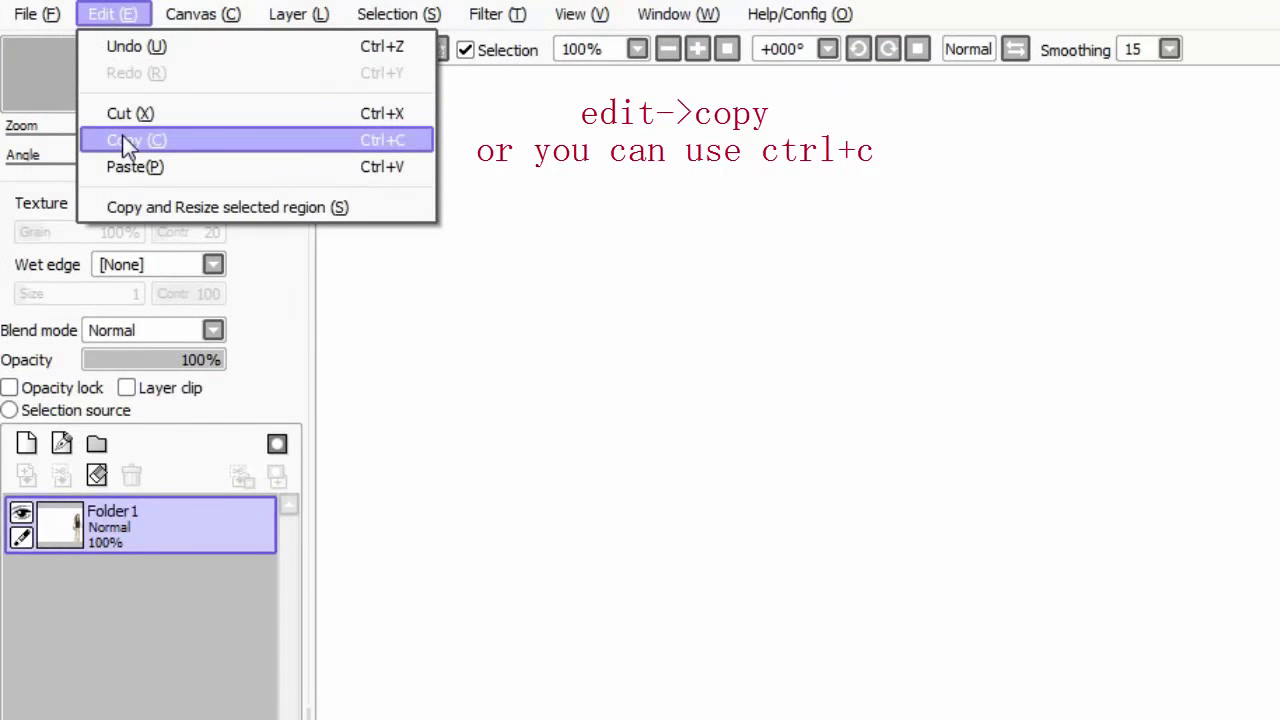
click(123, 140)
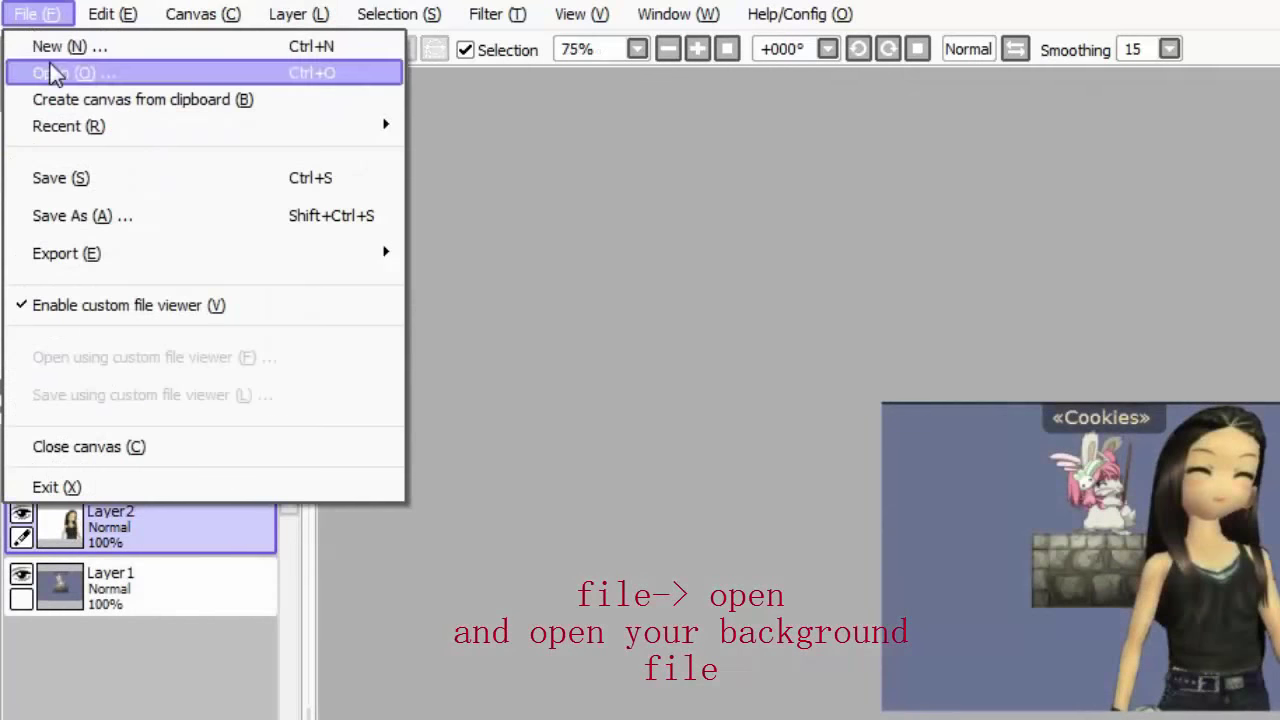
Step: Open 13.jpg and paste the girl onto it, placed beside the tree
click(55, 73)
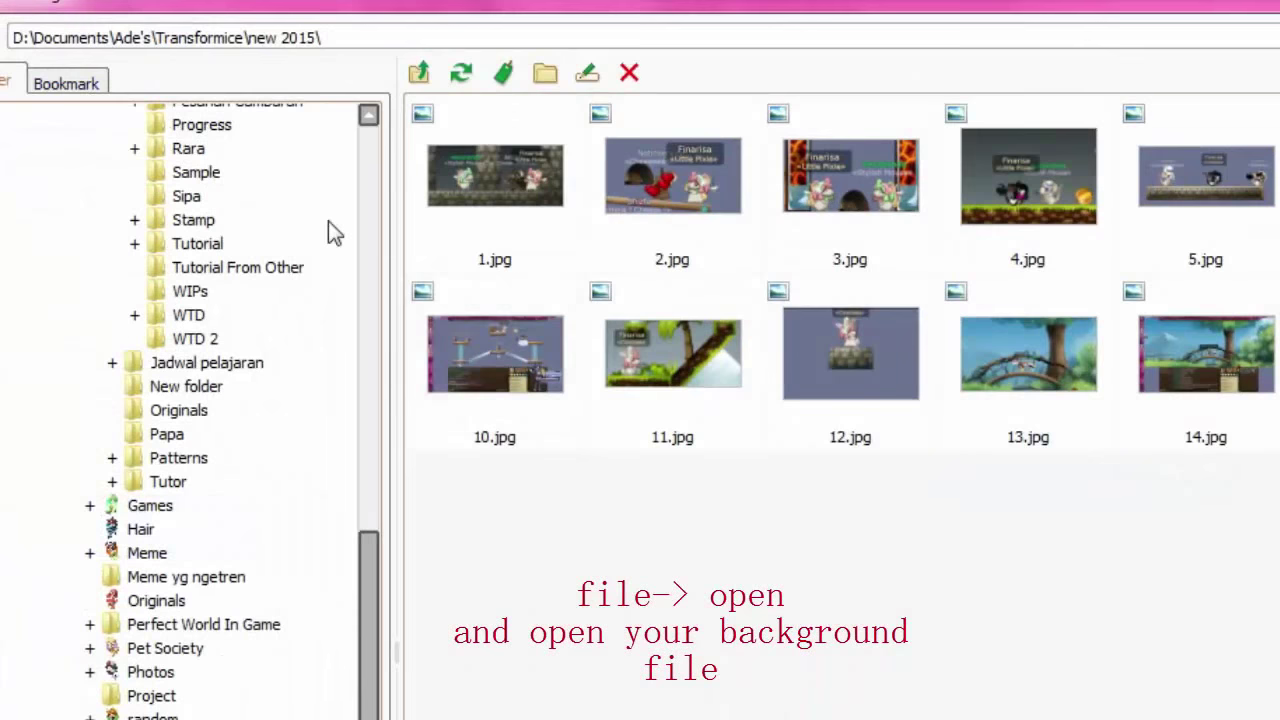
double_click(1080, 345)
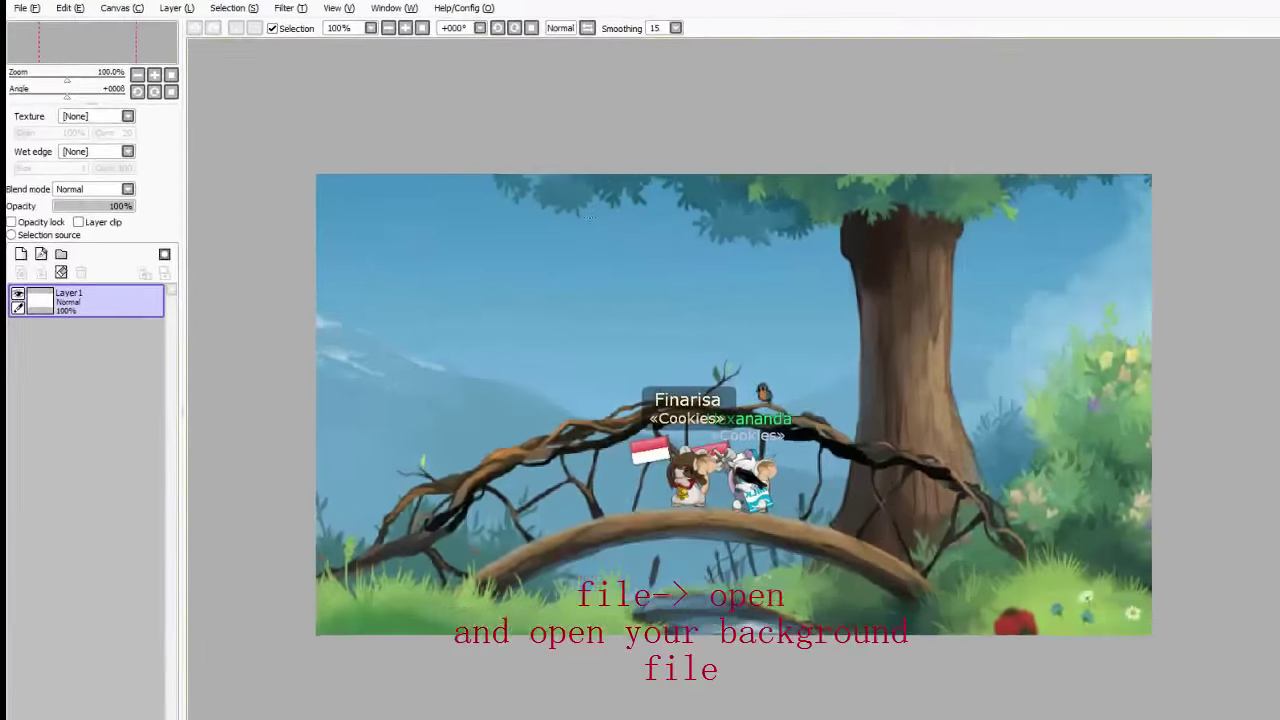
key(ctrl+v)
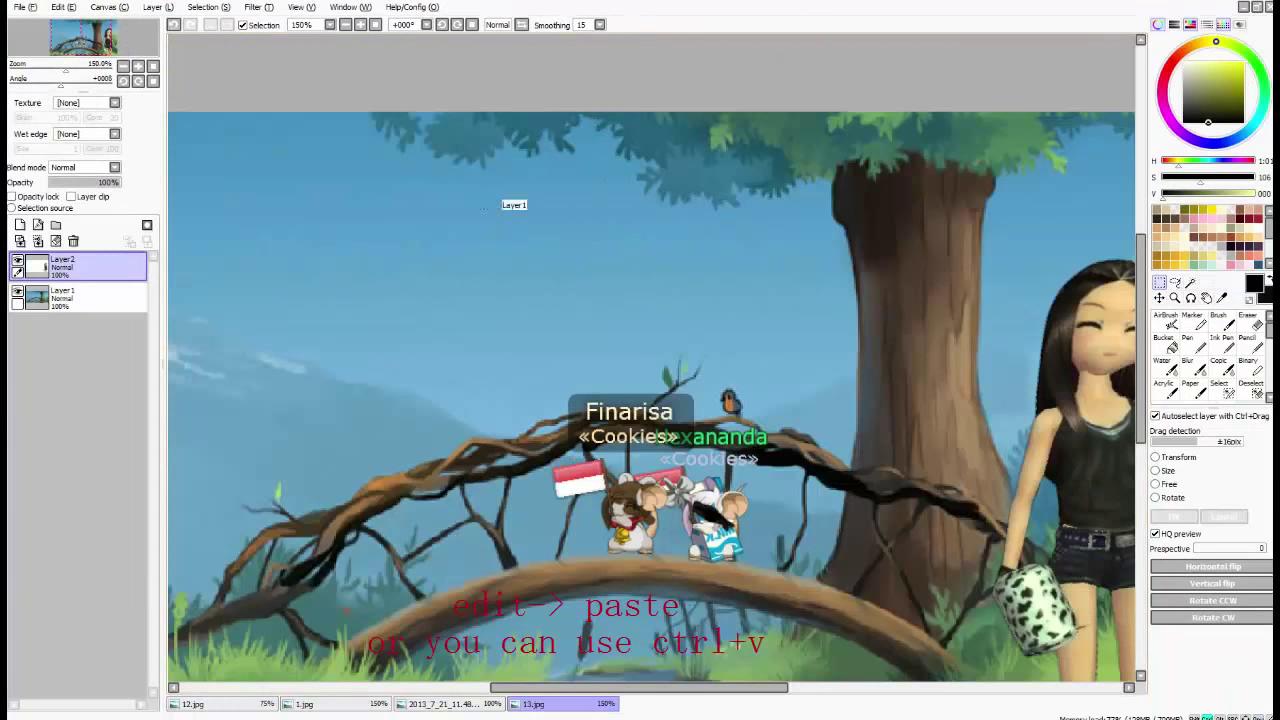
click(1158, 470)
mouse_move(827, 382)
mouse_down()
mouse_move(585, 305)
mouse_move(712, 330)
mouse_up()
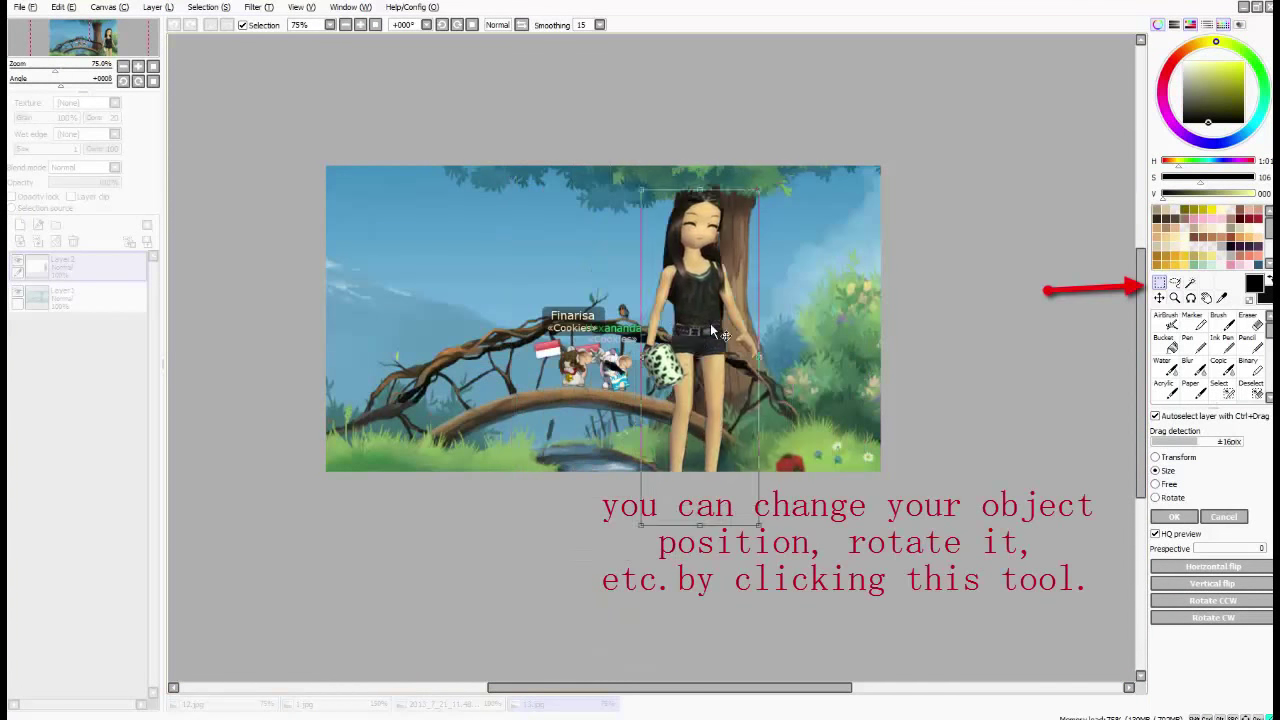
click(1174, 518)
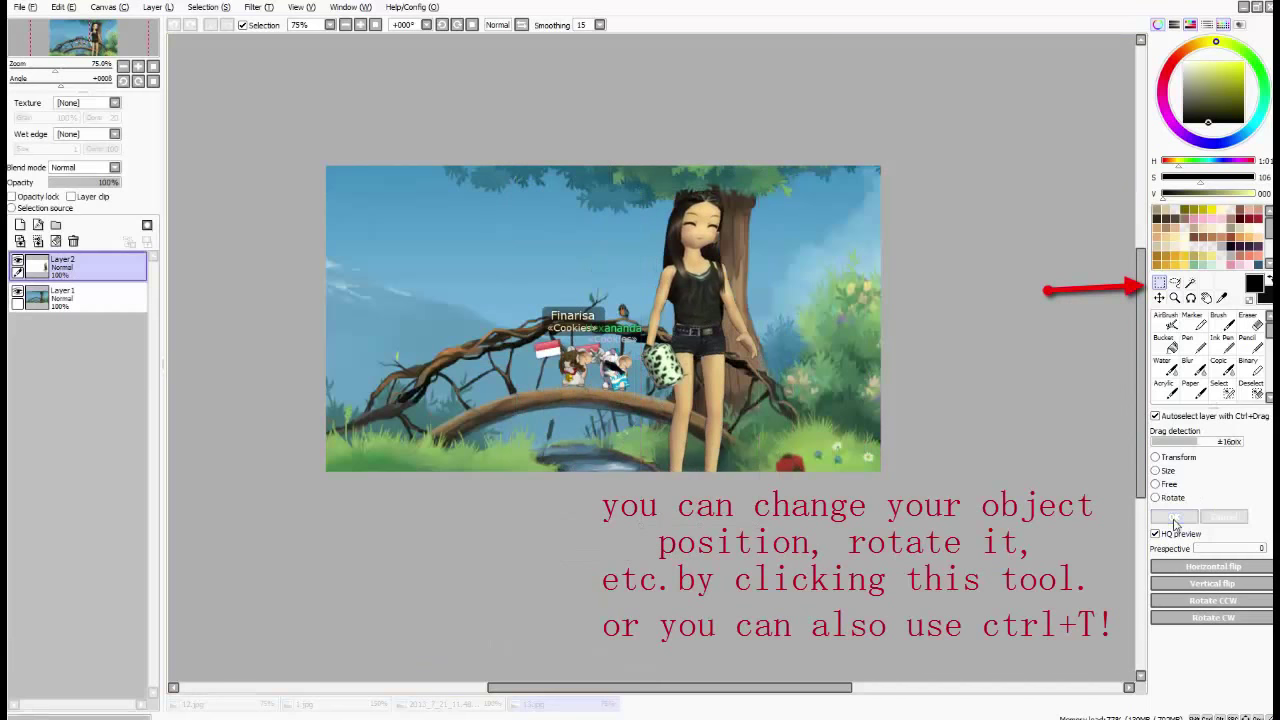
Step: Switch through the 12.jpg canvas to the 1.jpg canvas
scroll(682, 323, up, 1)
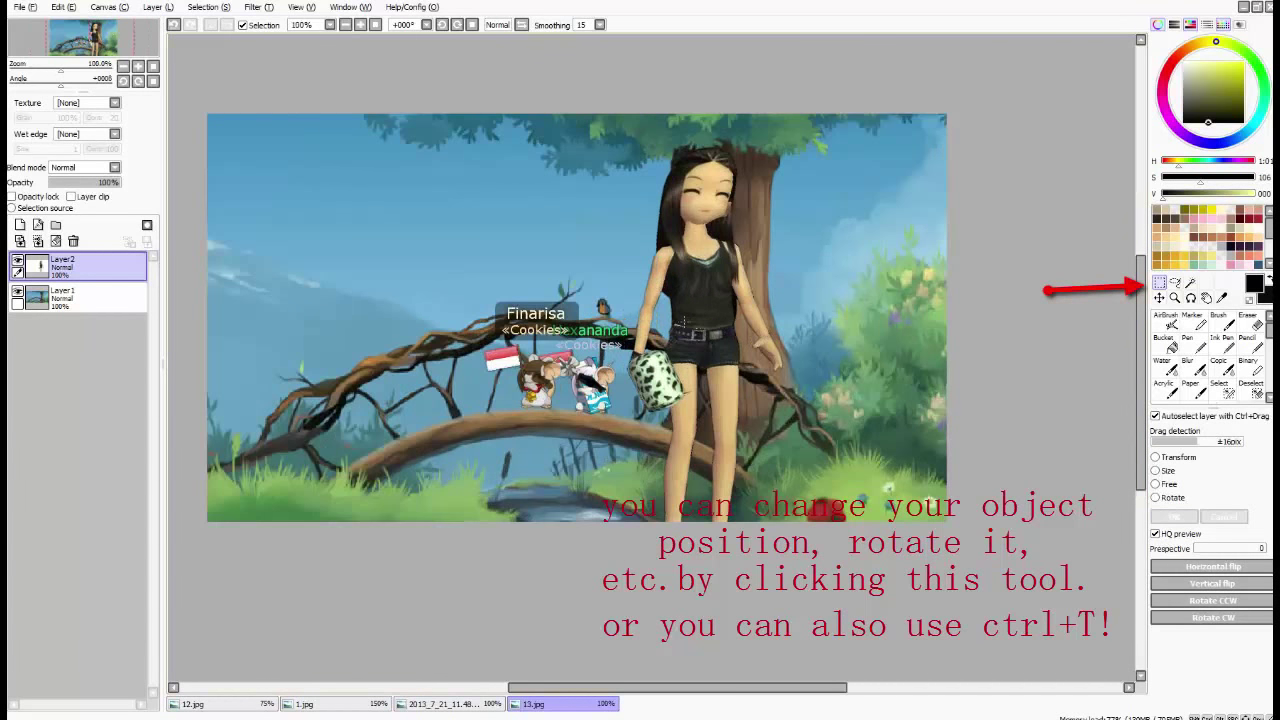
scroll(630, 325, down, 1)
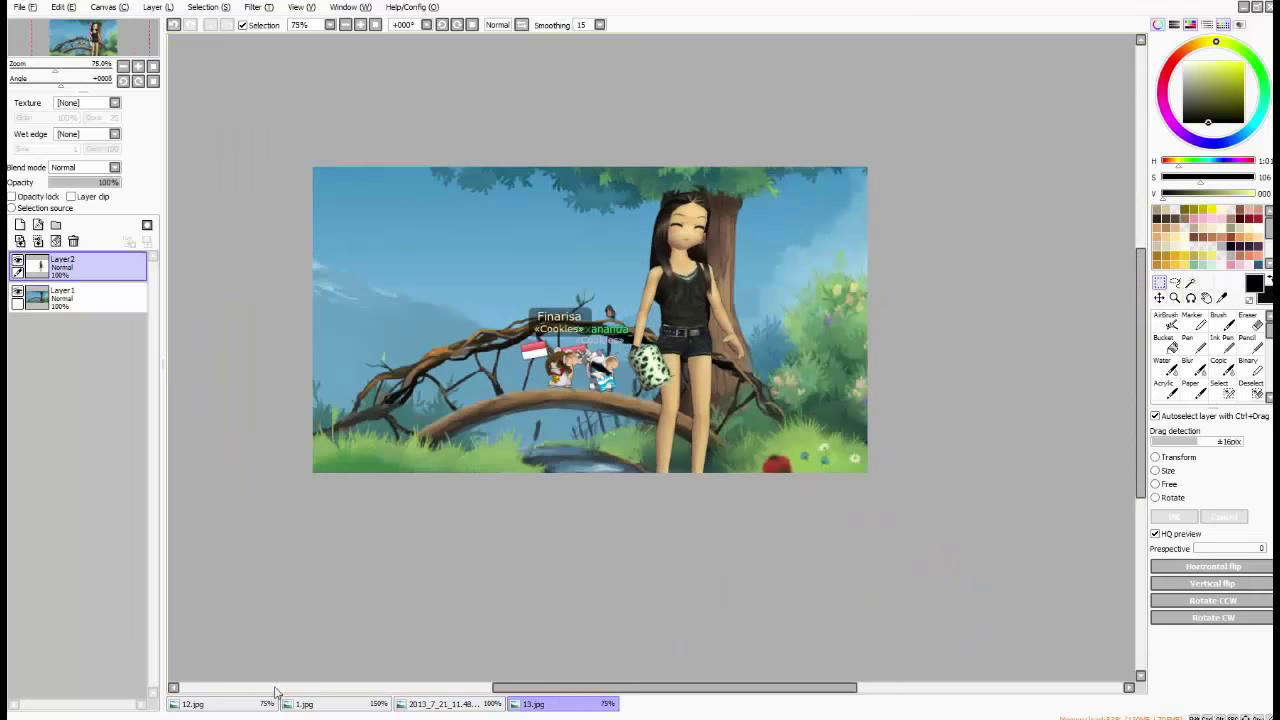
click(253, 711)
click(295, 704)
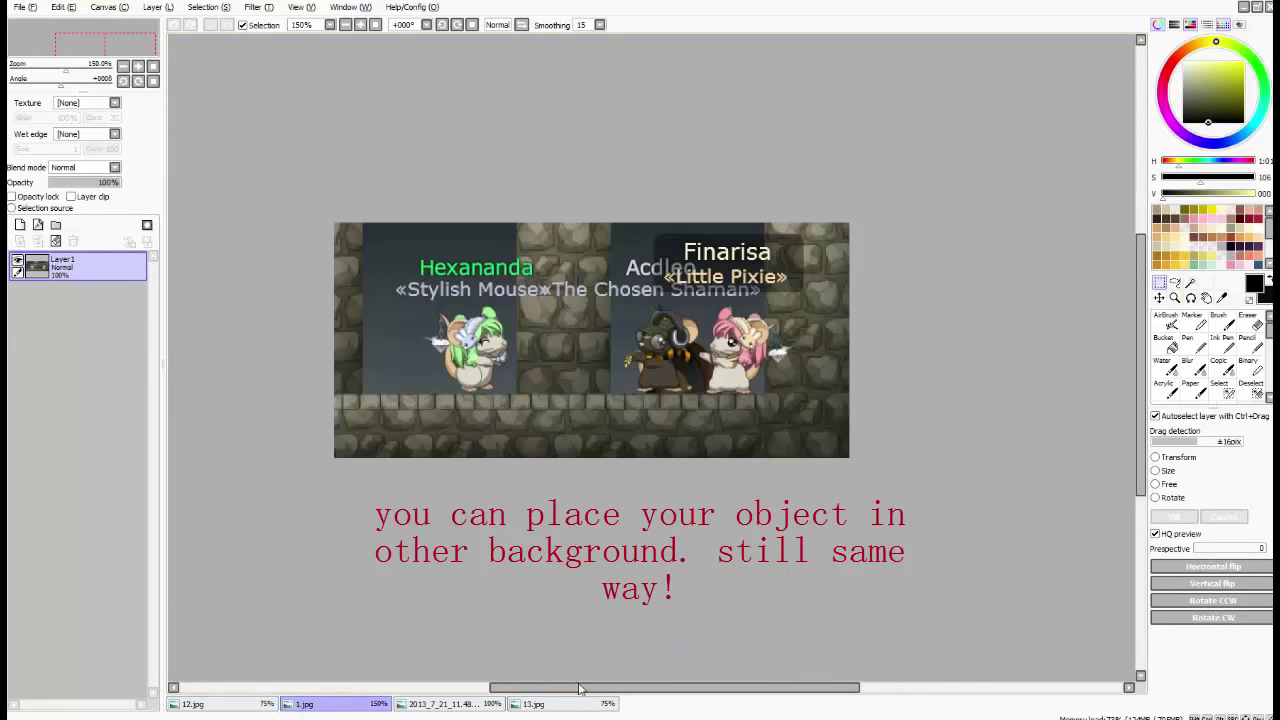
Step: Pass the 1.jpg stone background and return to the 2013_7_21 screenshot canvas
click(551, 710)
click(440, 704)
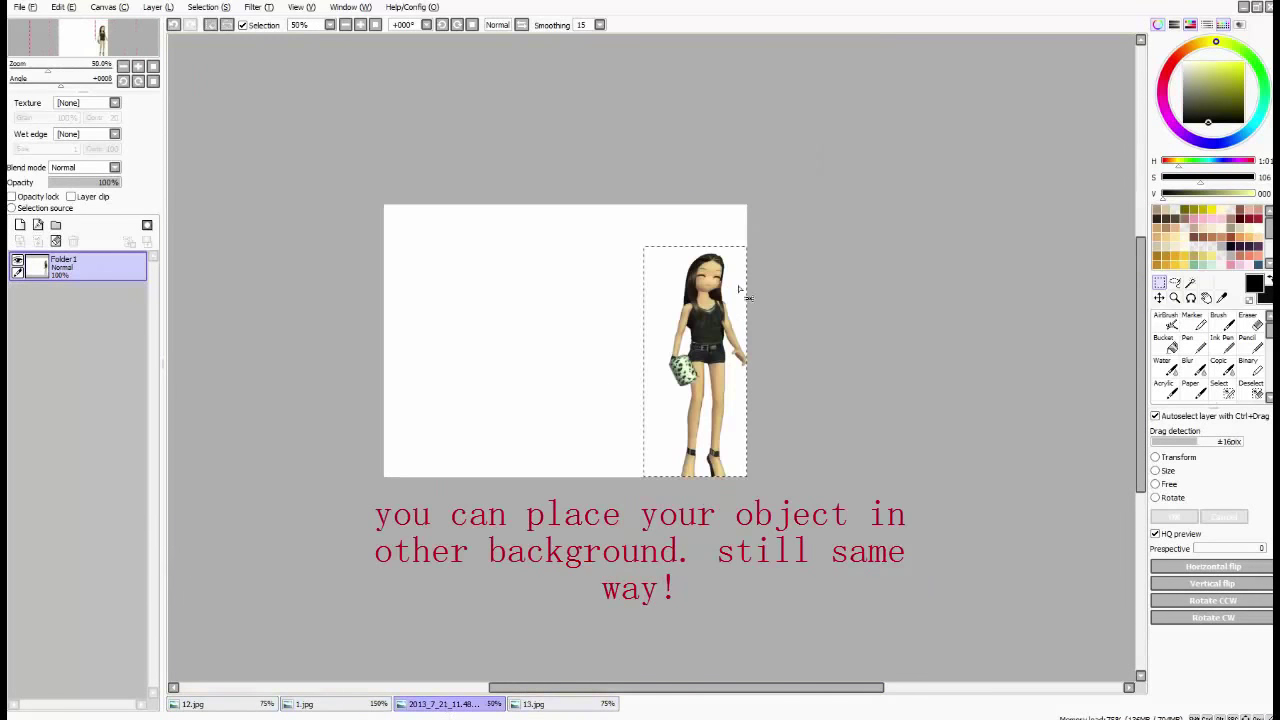